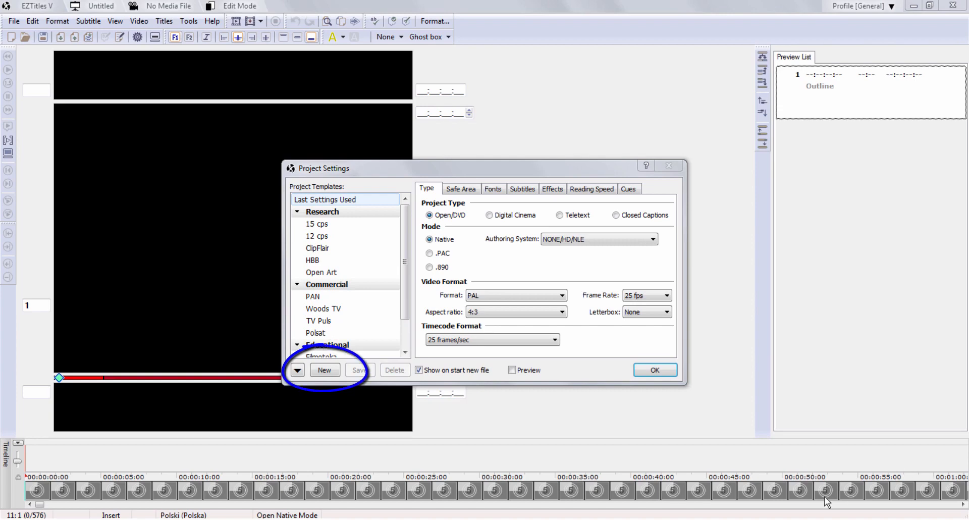
Create a new project template named "Tutorial 1" in the Educational group
click(335, 371)
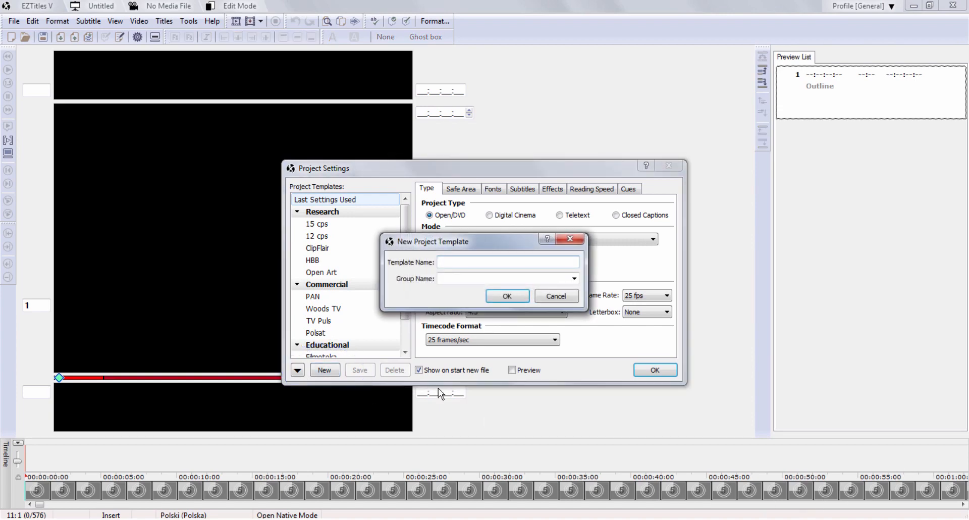
text(Tutorial 1)
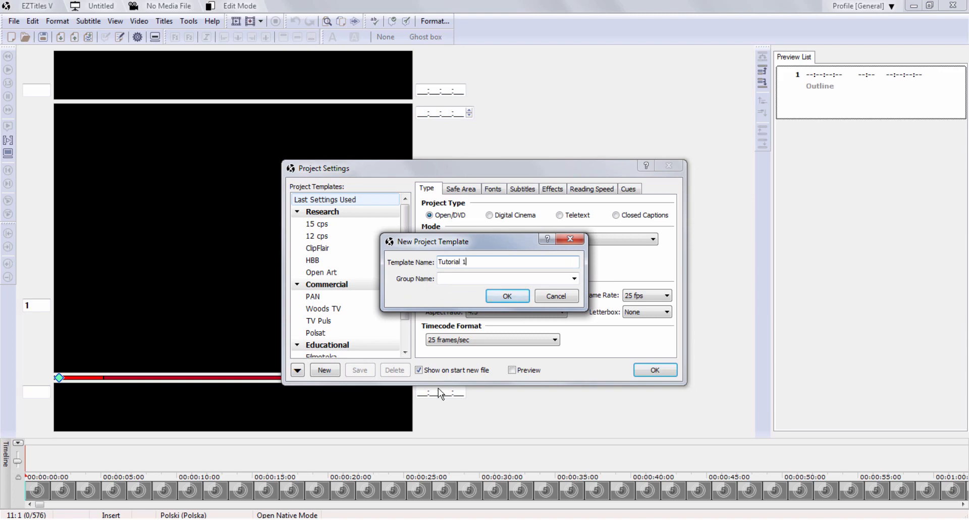
click(575, 280)
click(537, 308)
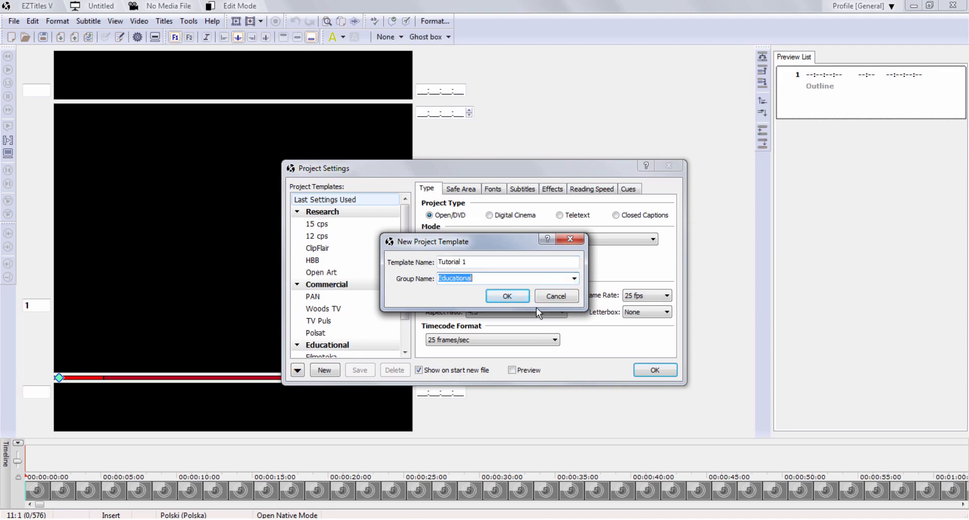
click(517, 300)
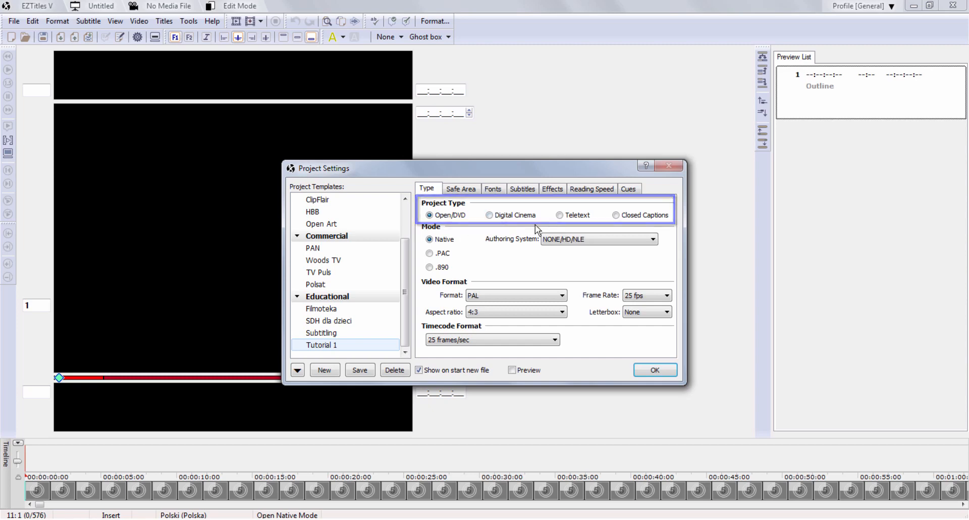
Examine the template's video format choices, safe area, default subtitle alignment and reading speed options, including words per minute
click(563, 296)
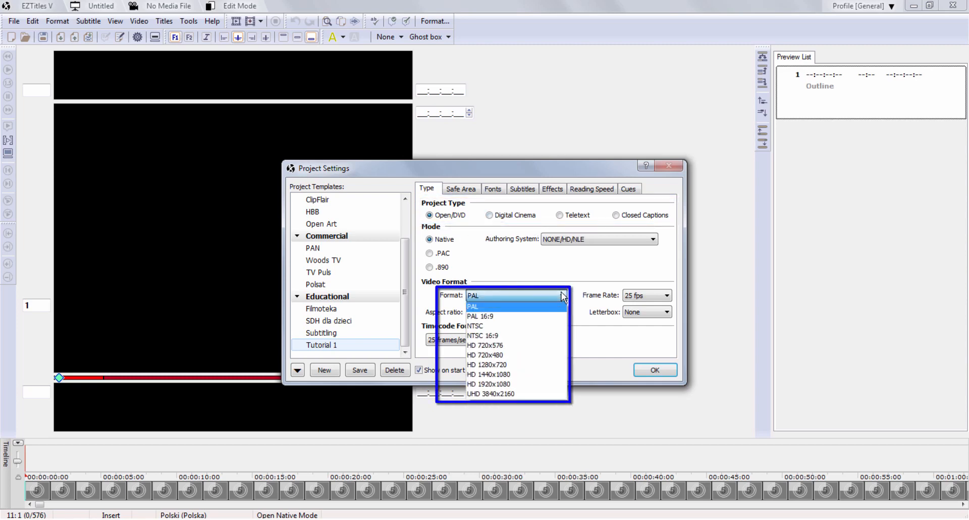
click(564, 297)
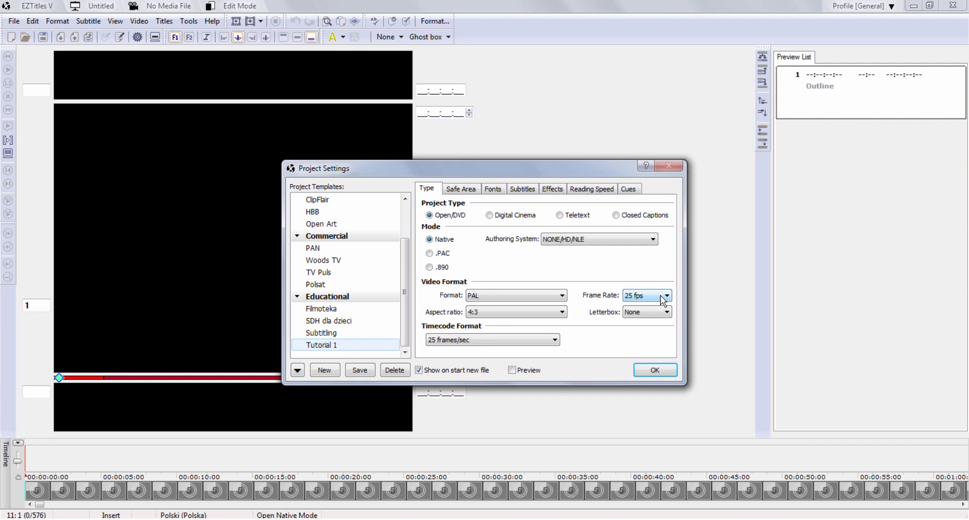
click(472, 192)
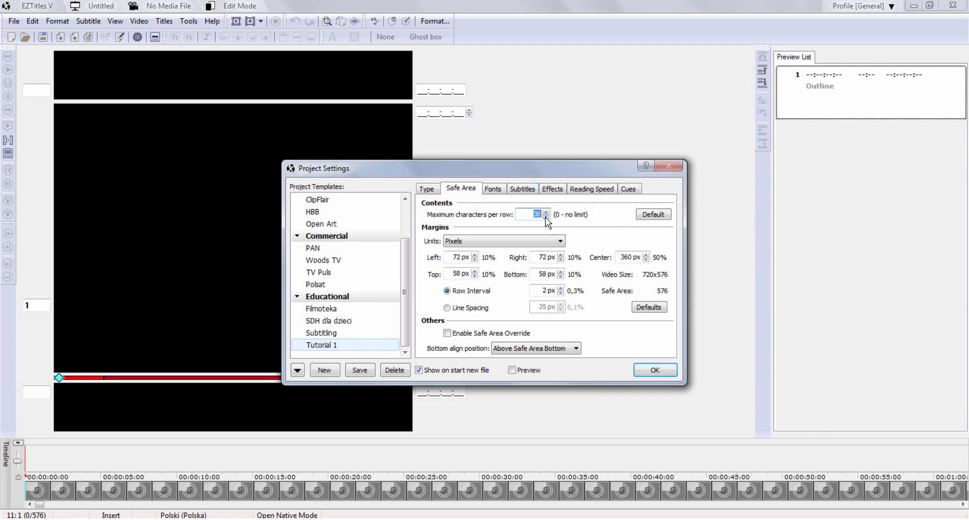
click(523, 189)
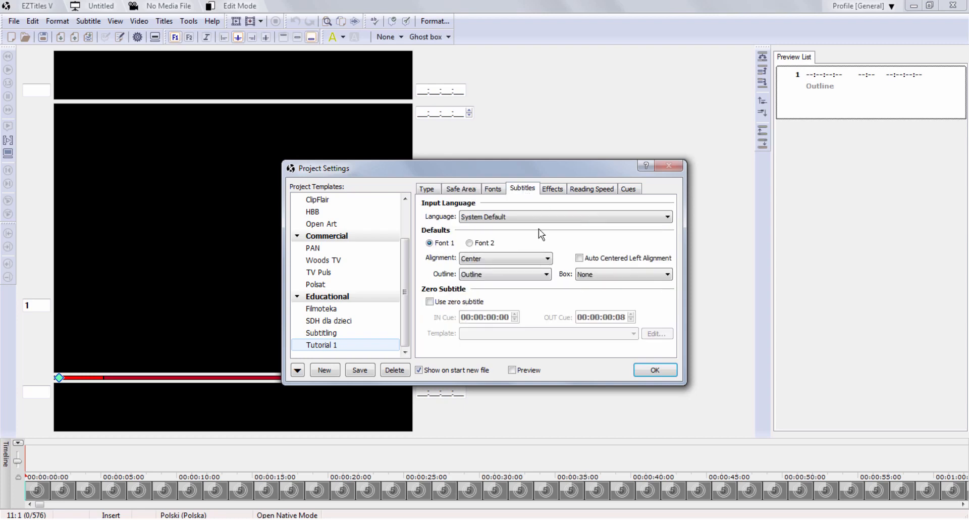
click(549, 259)
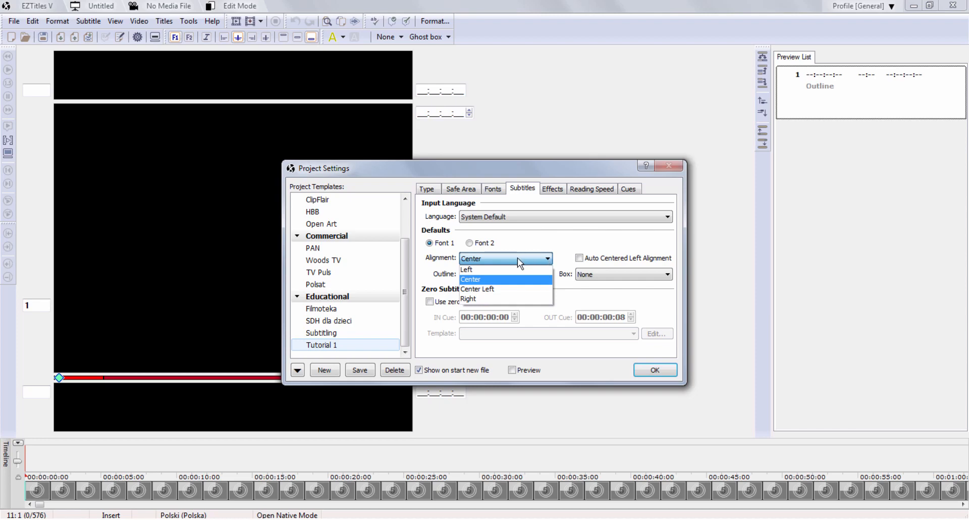
click(547, 260)
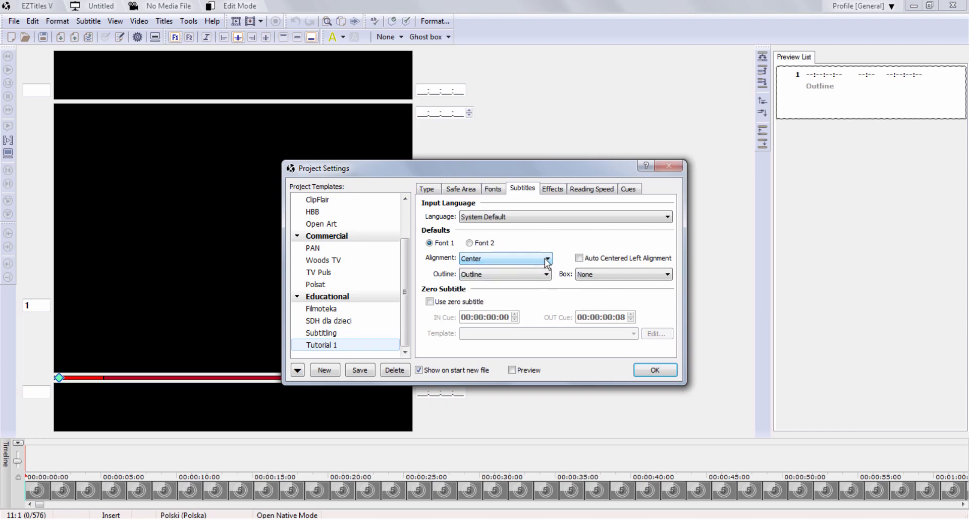
click(590, 191)
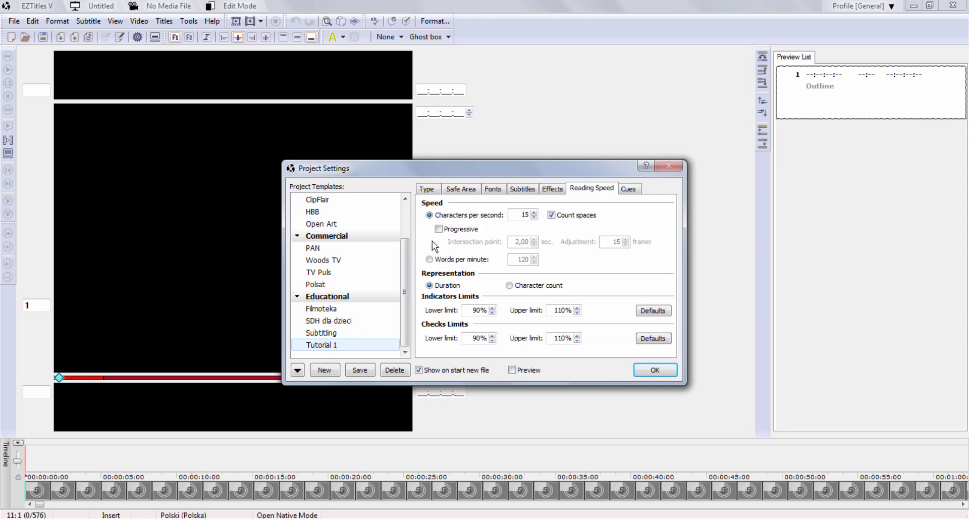
click(430, 260)
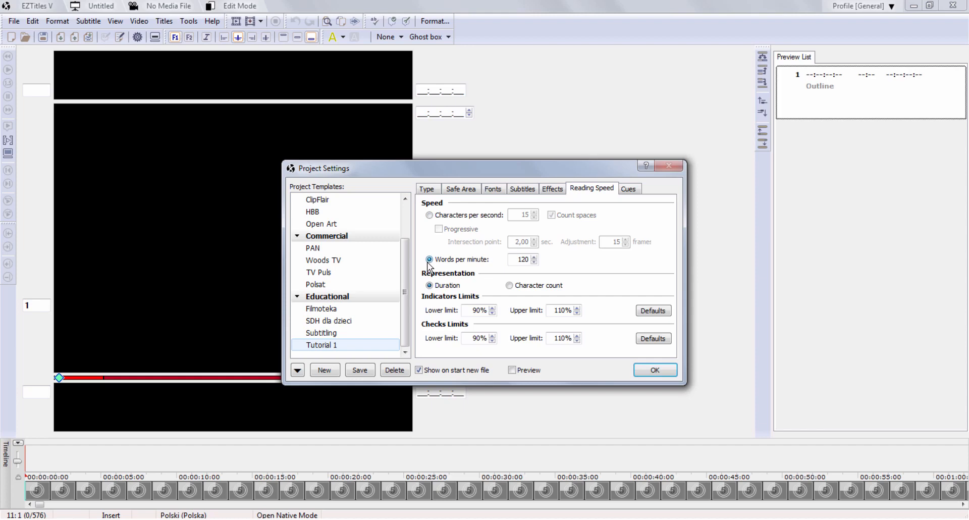
click(429, 215)
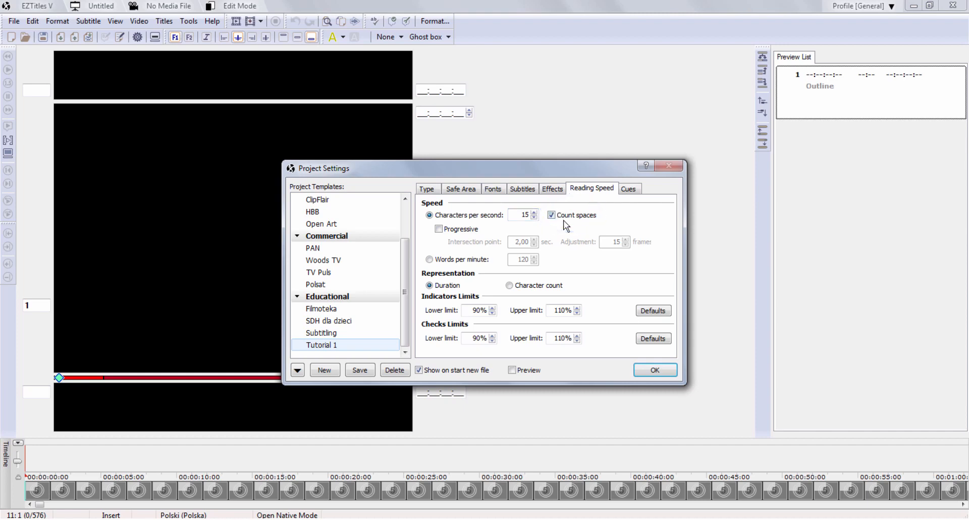
Set the minimum interval between cues to 2 frames, overwrite the Tutorial 1 template and accept the project settings
click(627, 190)
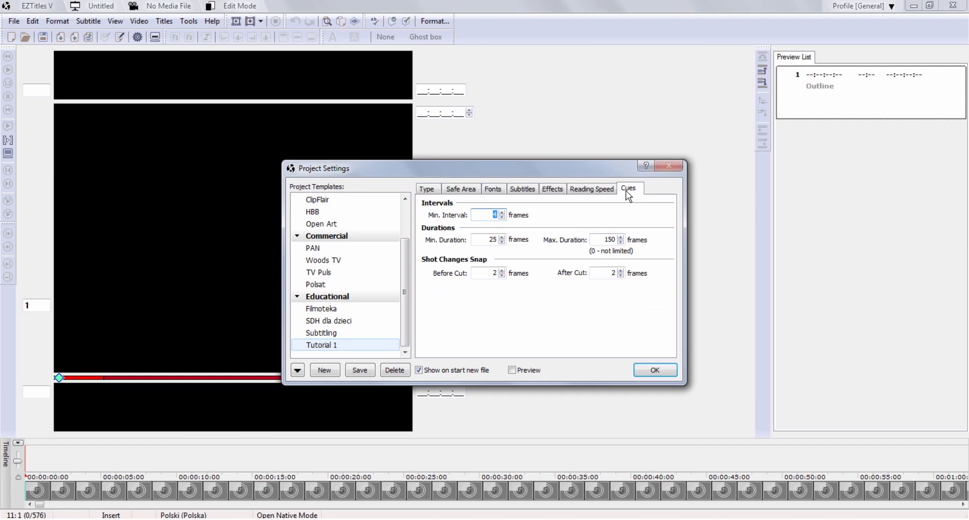
click(503, 218)
click(503, 218)
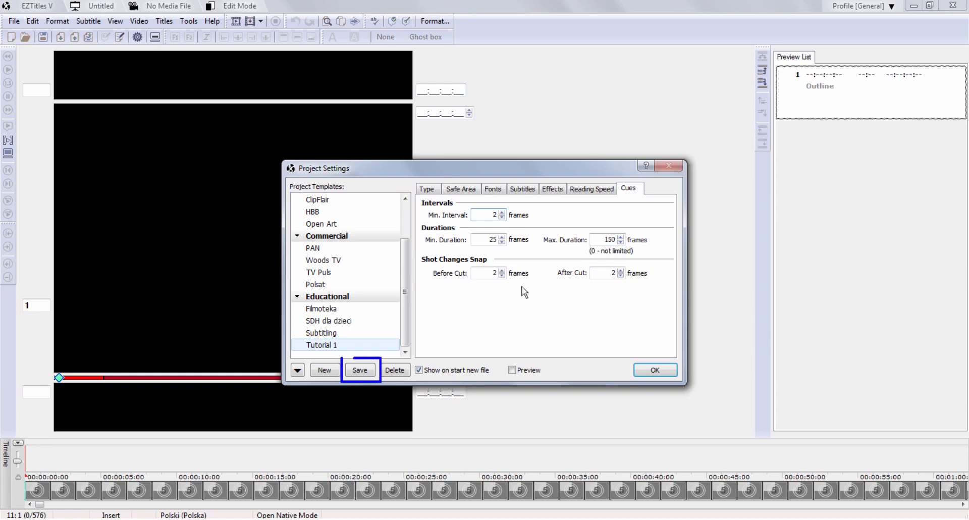
click(363, 374)
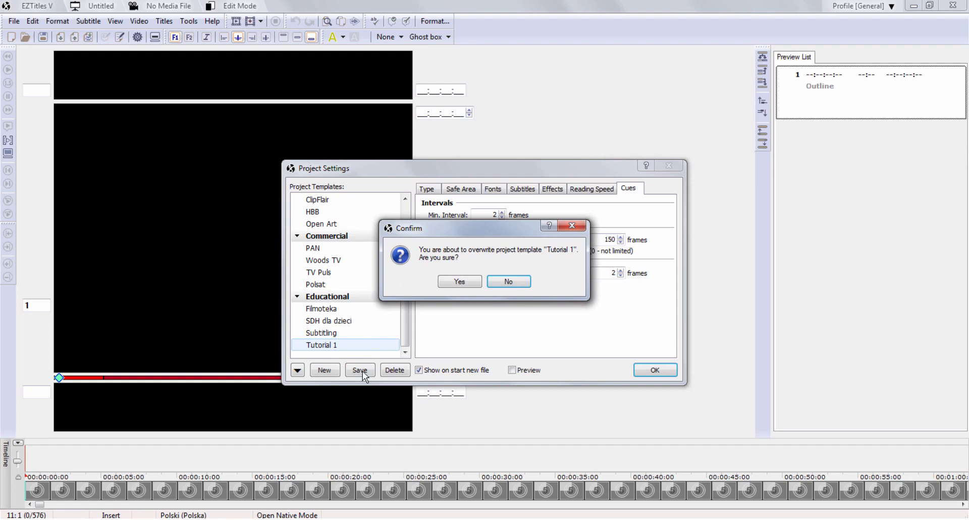
click(458, 283)
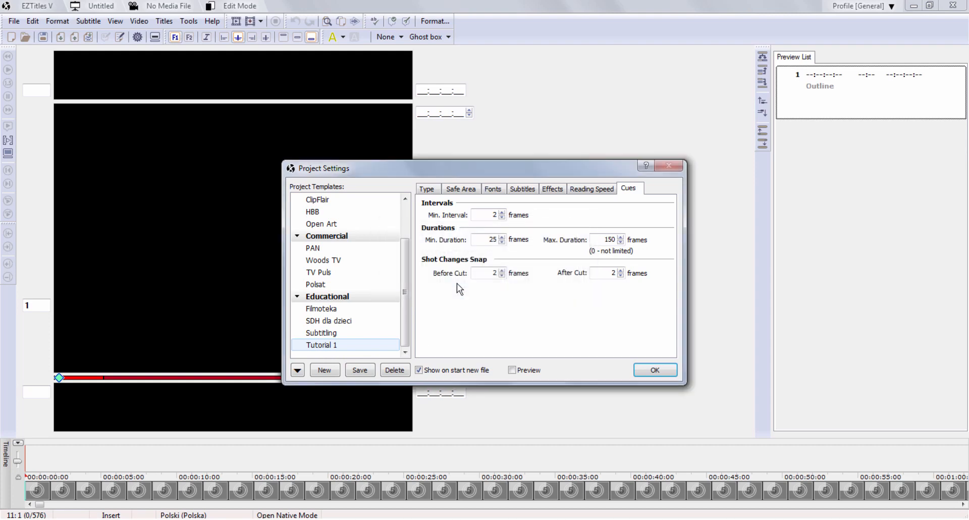
click(655, 370)
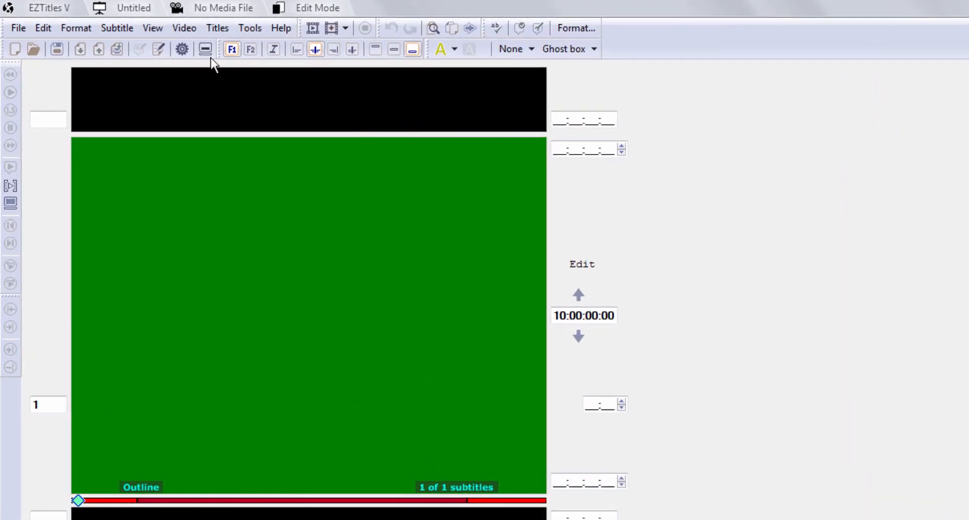
Open the Desperate video file from the desktop folder in the project
click(194, 28)
click(198, 53)
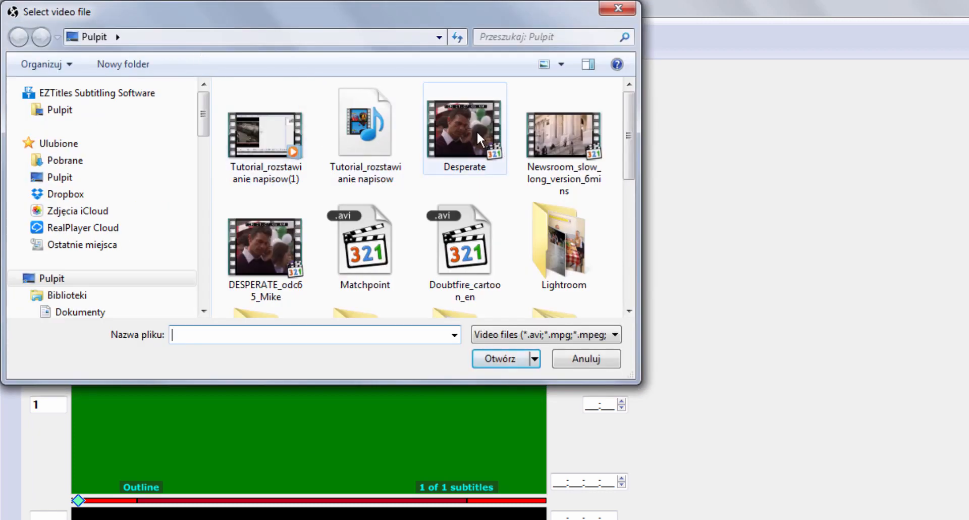
click(477, 132)
double_click(478, 132)
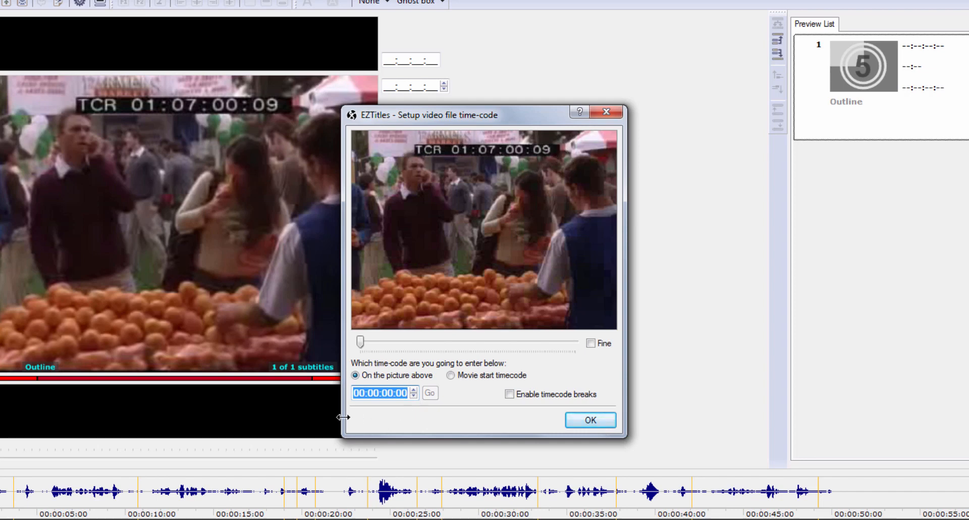
Set the video file's time-code to 01:07:00:09, matching the one burned into the displayed picture
text(0)
text(1:07:00:)
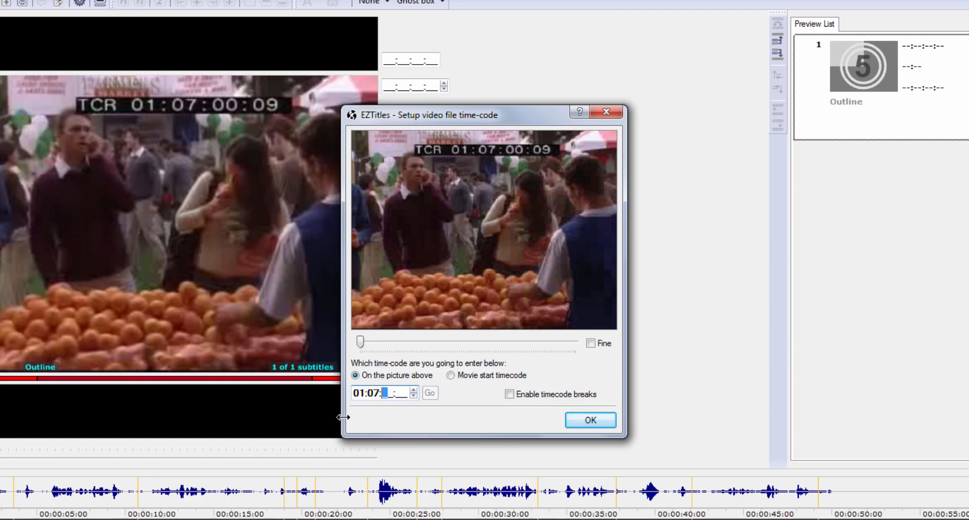
text(09)
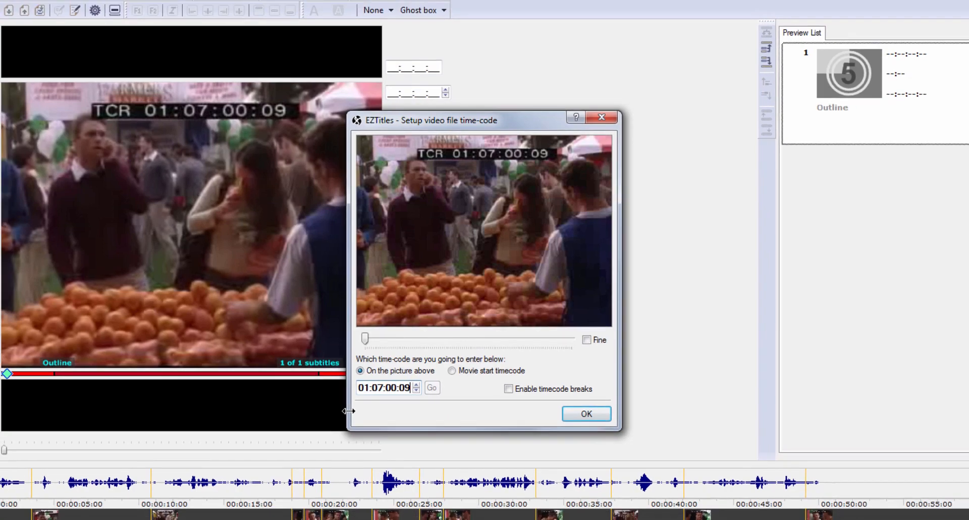
key(Return)
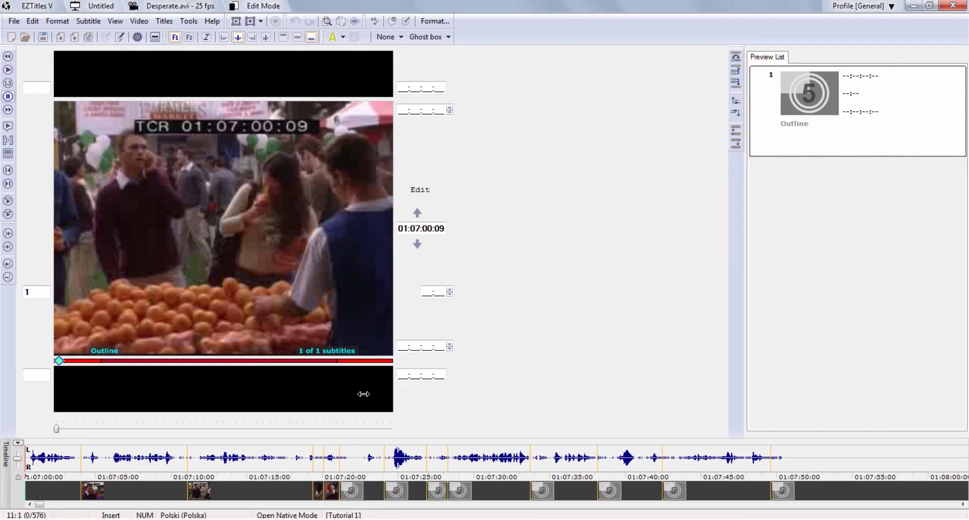
Play the video from its beginning and pause it at about 01:07:02:24
key(alt+Right)
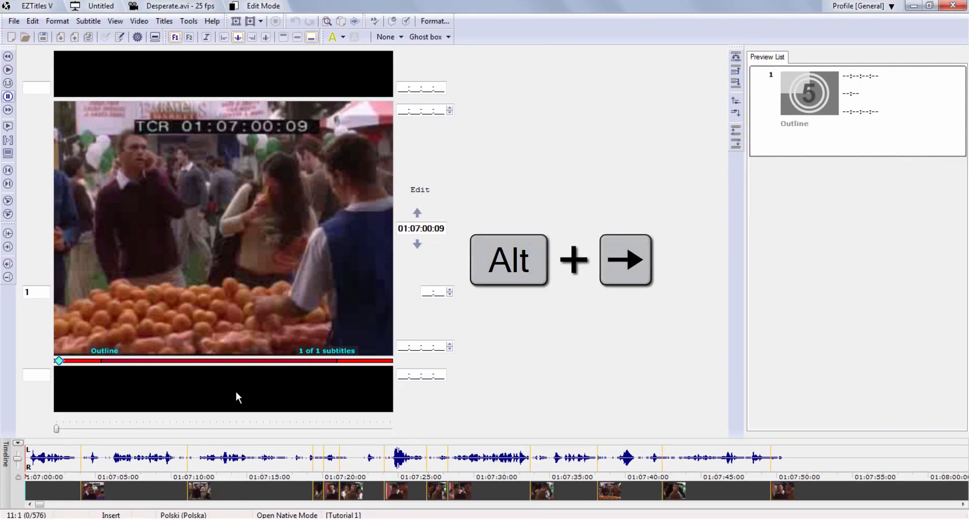
key(alt+Down)
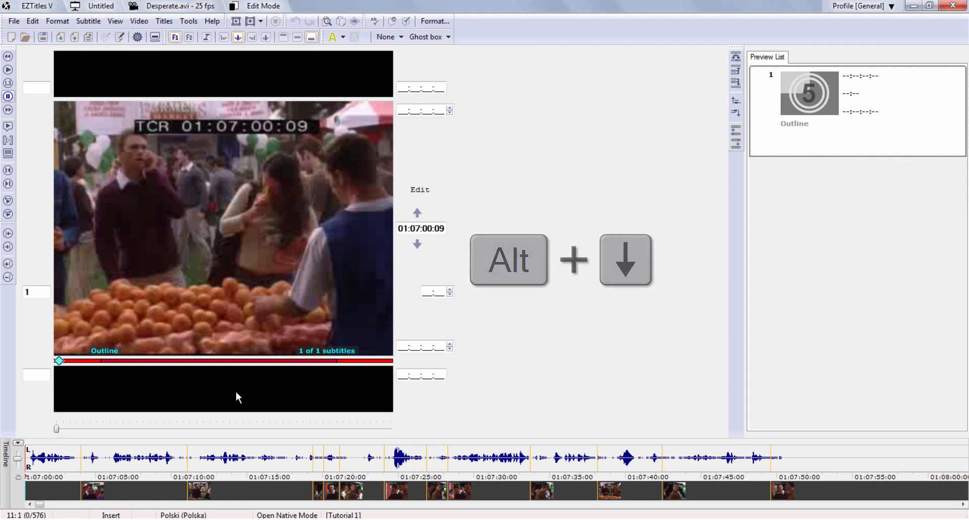
key(alt+Down)
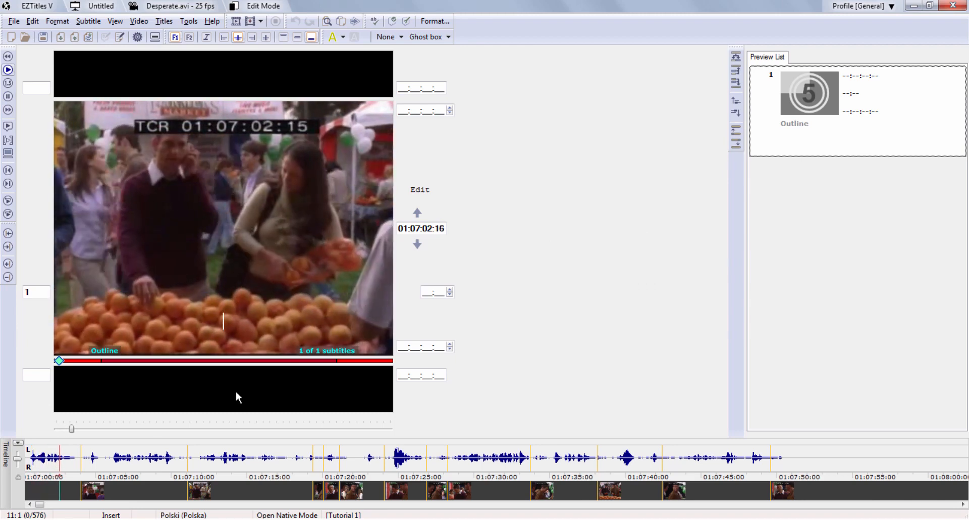
key(alt+Down)
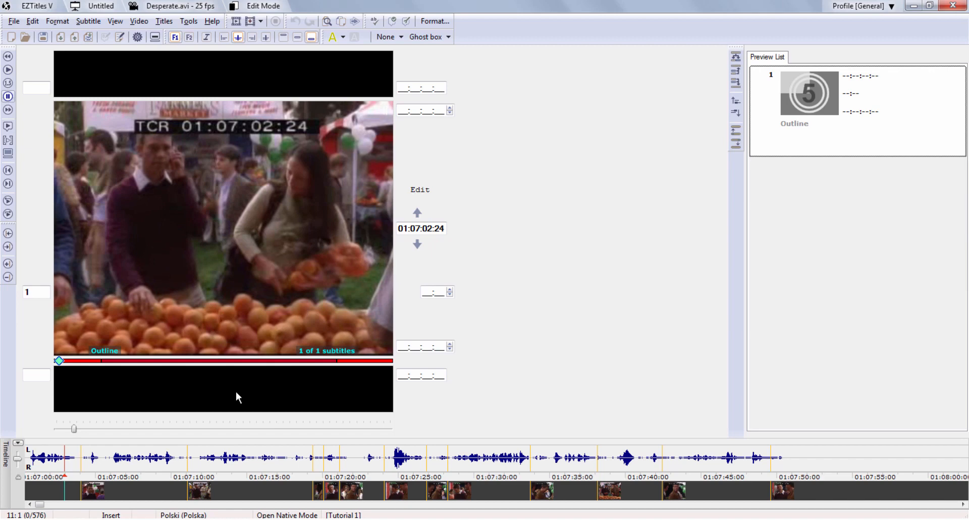
Step the paused video forward by several frames and back frame by frame to 01:07:02:22
key(alt+Up)
key(alt+Up)
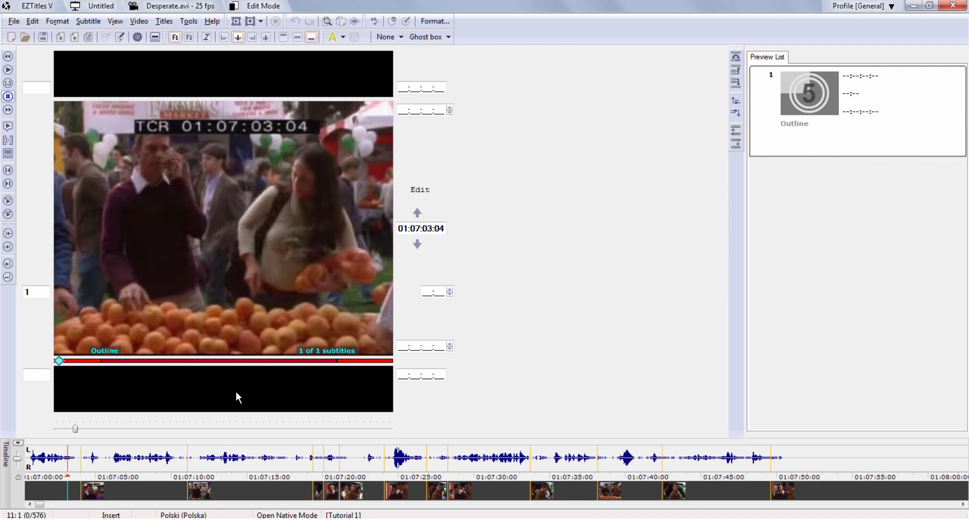
key(alt+Down)
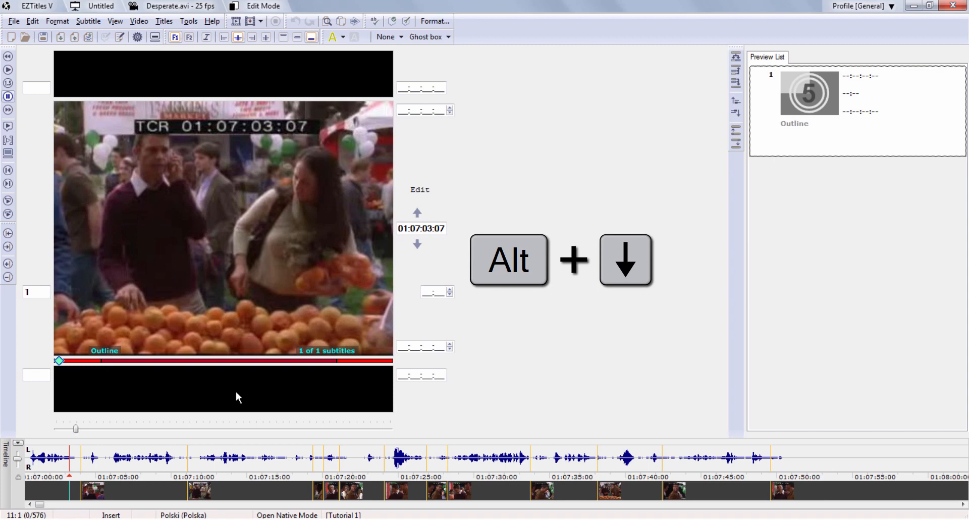
key(alt+Down)
key(alt+Down)
key(alt+Down)
key(alt+Down)
key(alt+Down)
key(alt+Down)
key(alt+Down)
key(alt+Down)
key(alt+Down)
key(alt+Down)
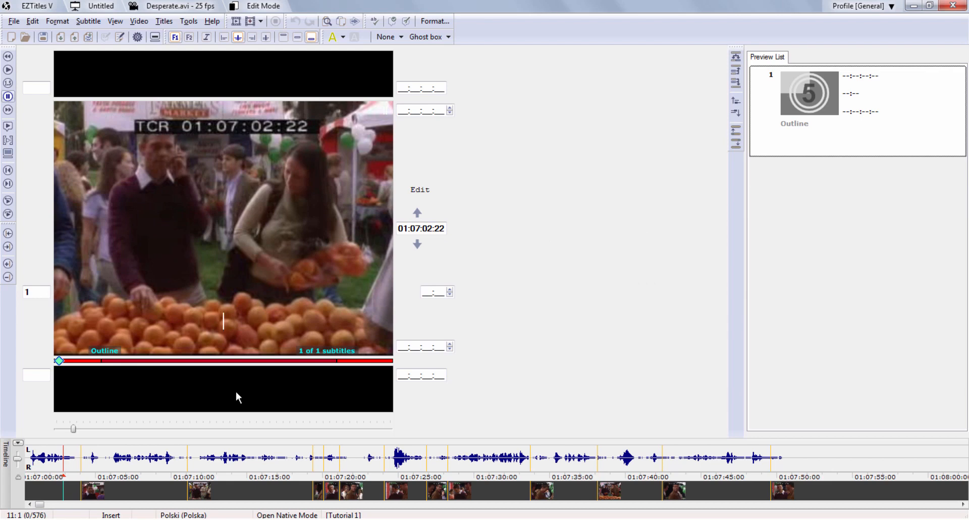
Rewind the video at -8x and return the playback position to the start at 01:07:00:09
key(alt+Left)
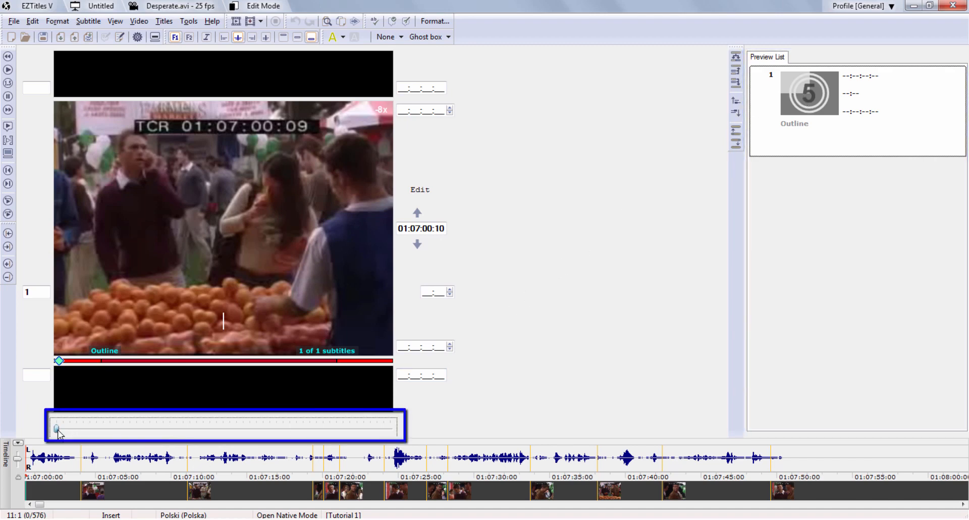
mouse_move(57, 430)
mouse_down()
mouse_move(183, 434)
mouse_move(52, 435)
mouse_up()
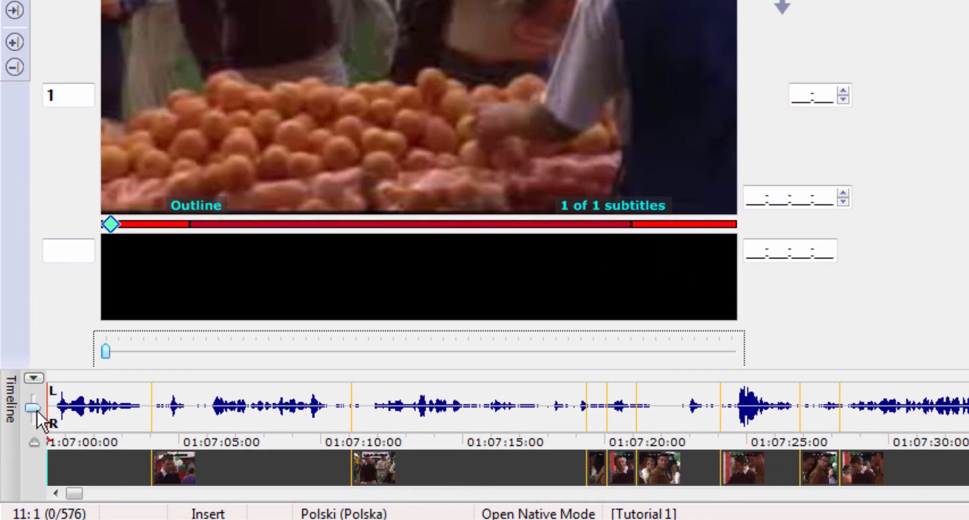
mouse_move(37, 412)
mouse_down()
mouse_move(33, 396)
mouse_move(28, 413)
mouse_up()
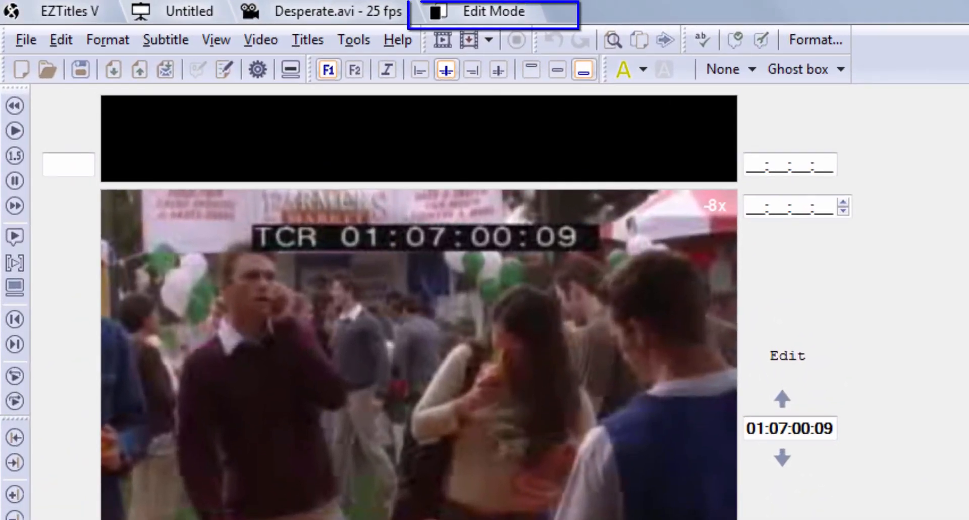
Switch to Preview Mode and return to Edit Mode
click(516, 5)
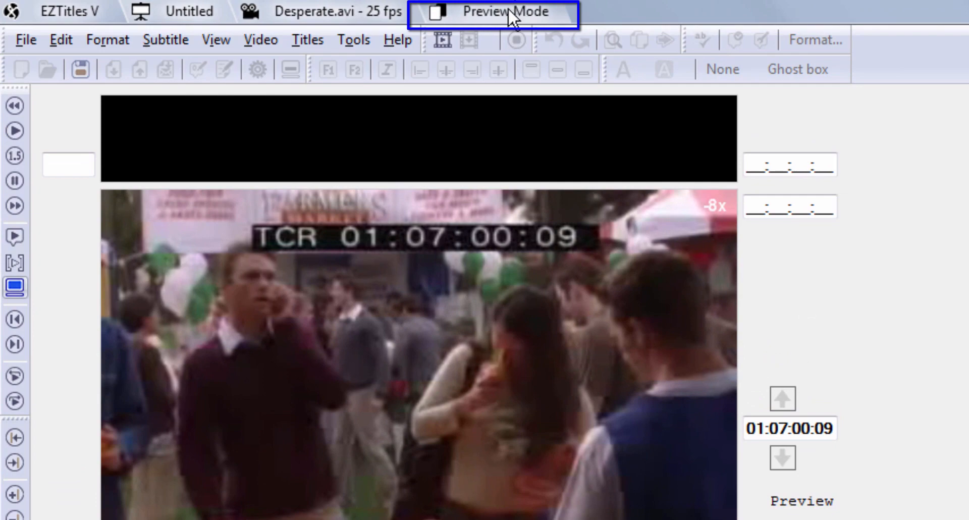
click(509, 11)
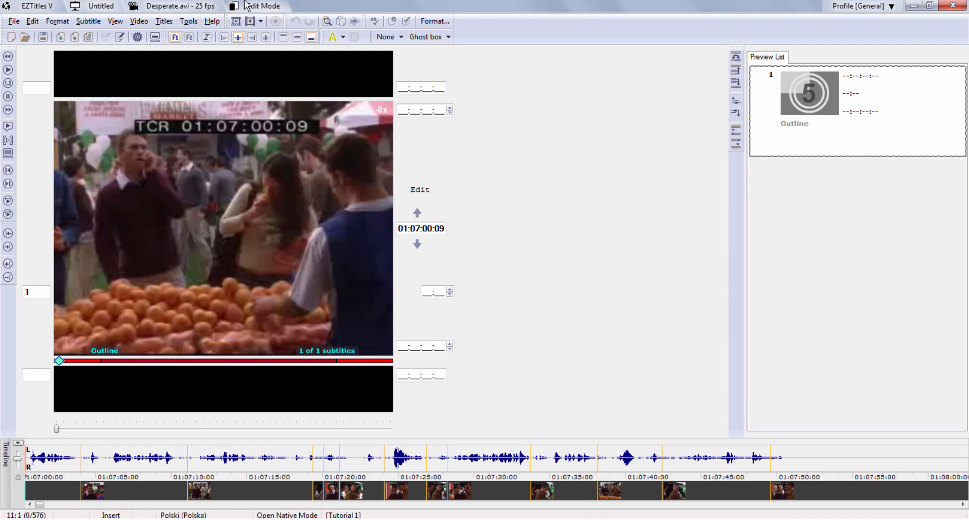
Play the video briefly, step back to 01:07:00:18 and set that timecode as the first subtitle's in-time
key(ctrl+space)
key(ctrl+space)
key(ctrl+Left)
key(ctrl+Left)
key(ctrl+Left)
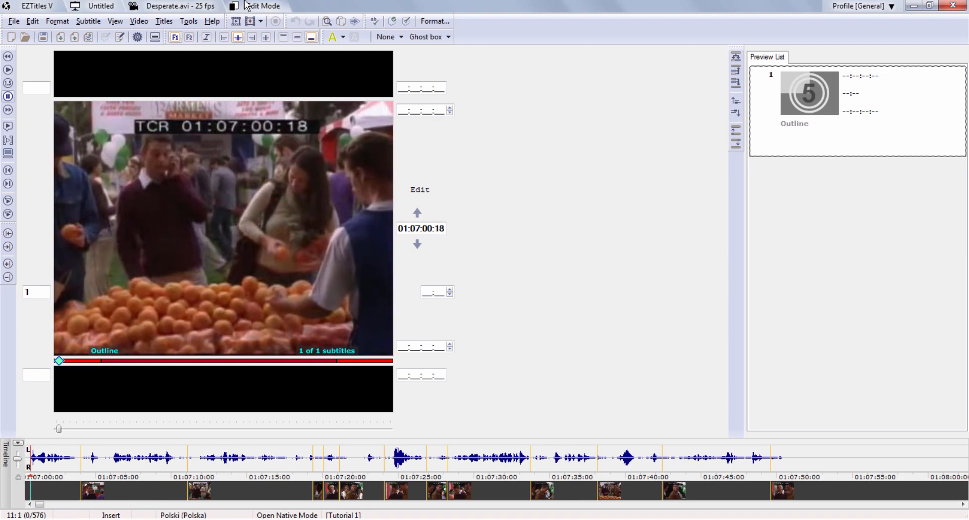
key(Return)
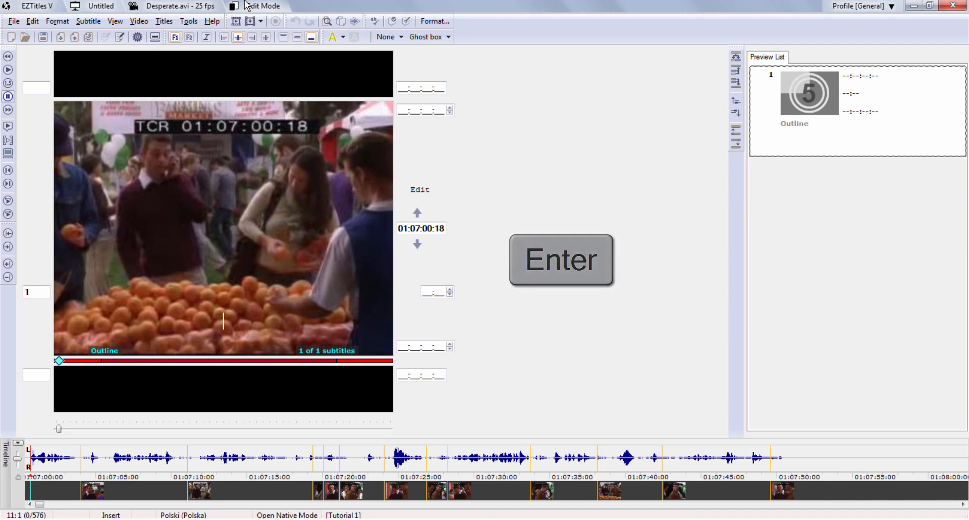
key(Return)
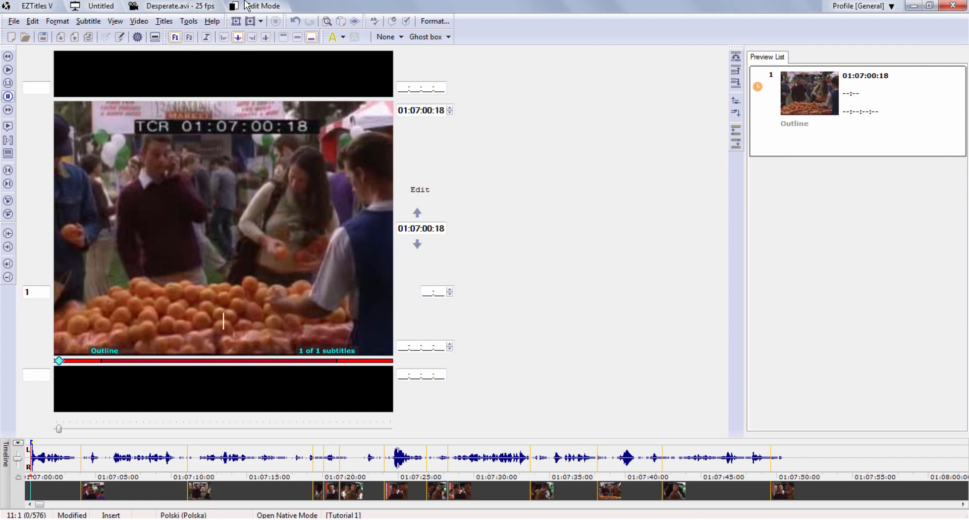
Advance the video to 01:07:03:16 and enter the first subtitle: the addressed character's first name, "I'm by the orange stand." and, on a second line, "Where are you?"
key(alt+Right)
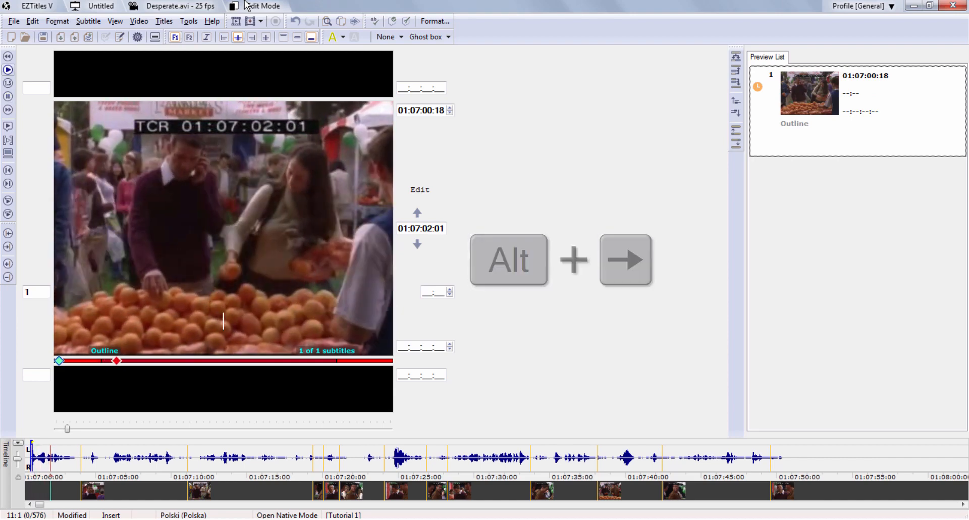
key(alt+Down)
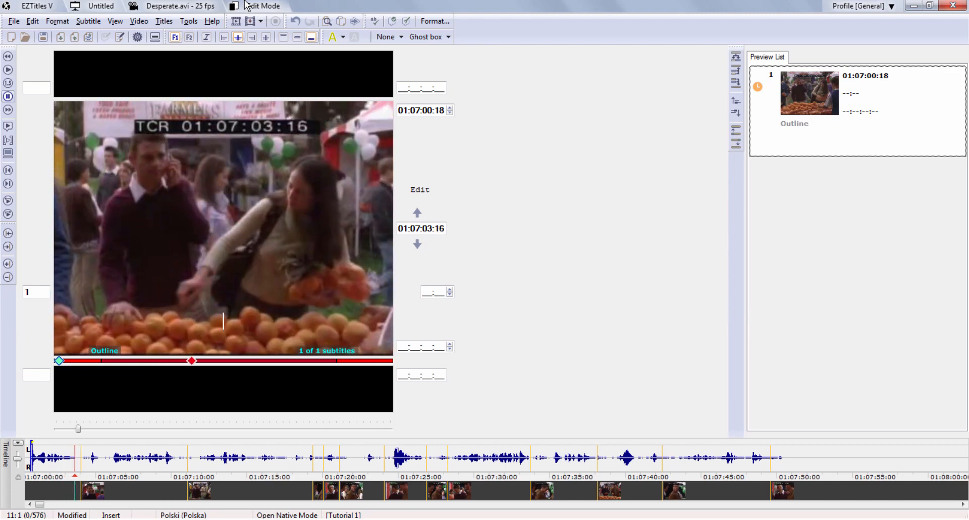
text(Susan,)
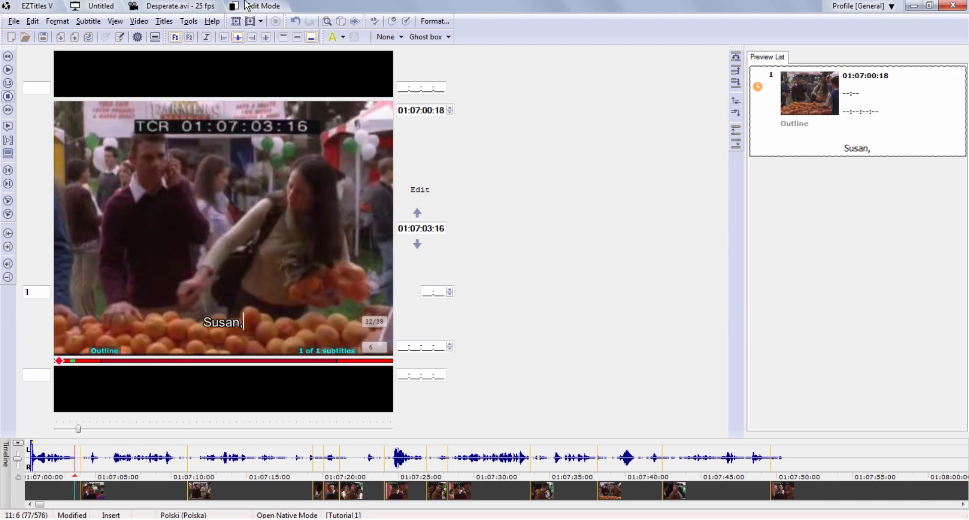
text( I'm by the orange)
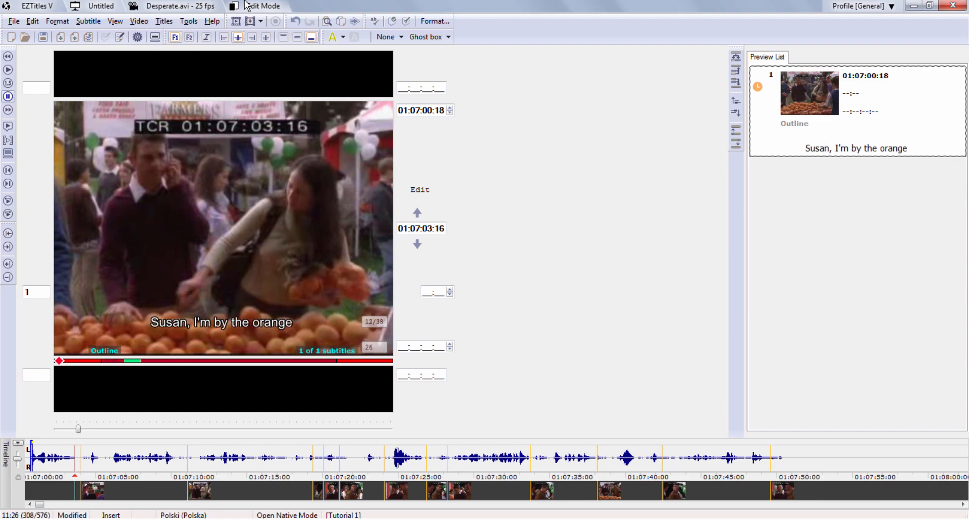
text( stand.)
key(Return)
text(Where are)
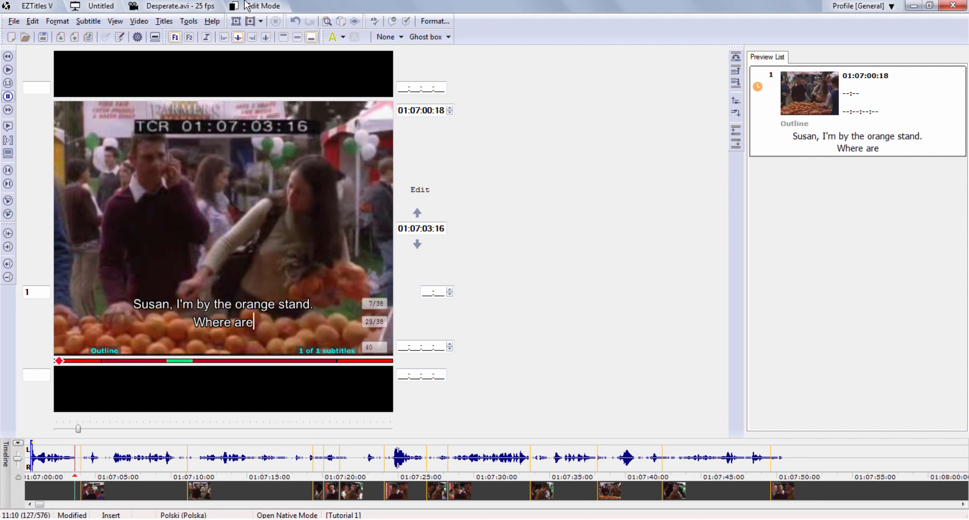
text( you?)
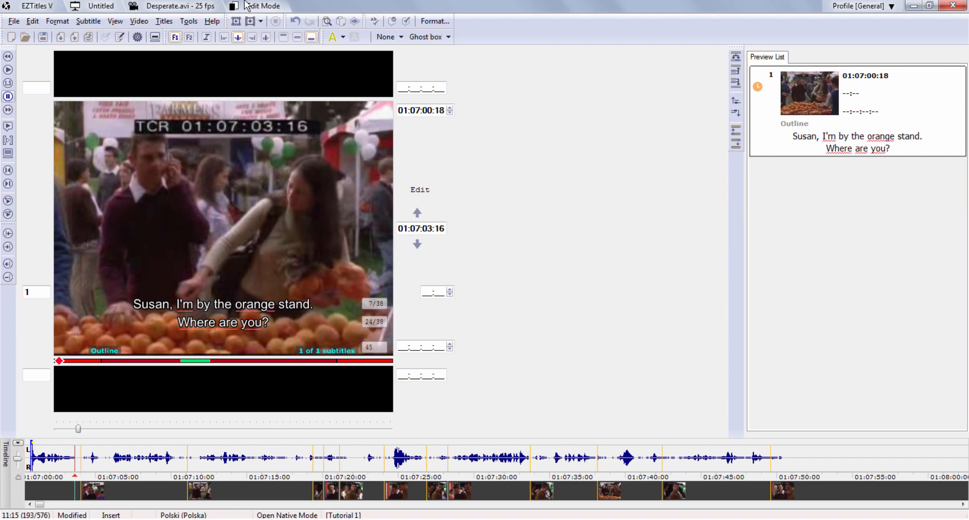
Close the first subtitle at the current frame, adding a second one, and shift the first on the timeline to start at 01:07:00:17
key(Insert)
key(Insert)
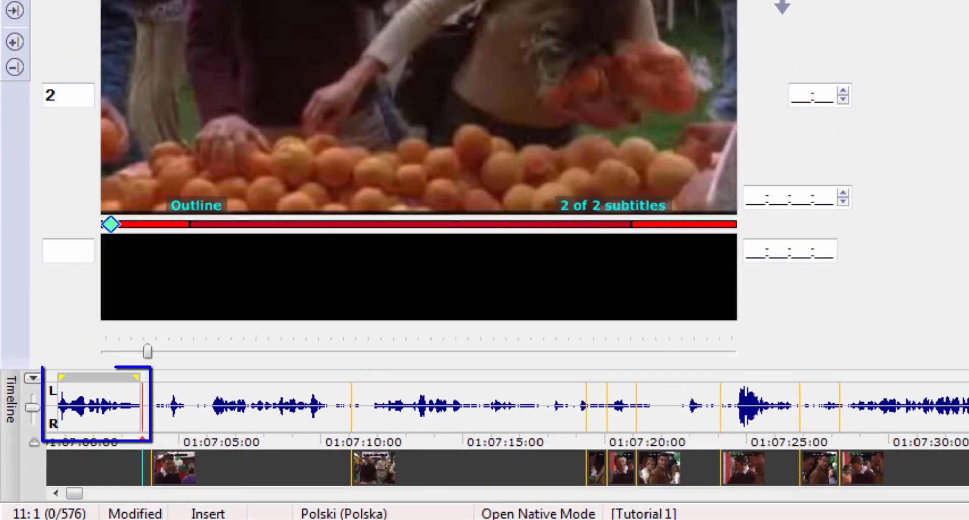
click(113, 376)
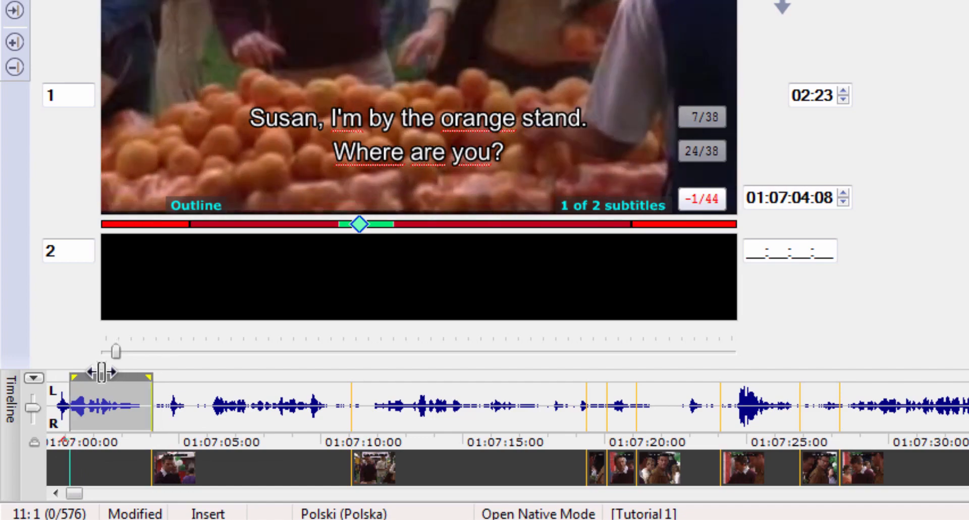
drag(102, 373, 96, 373)
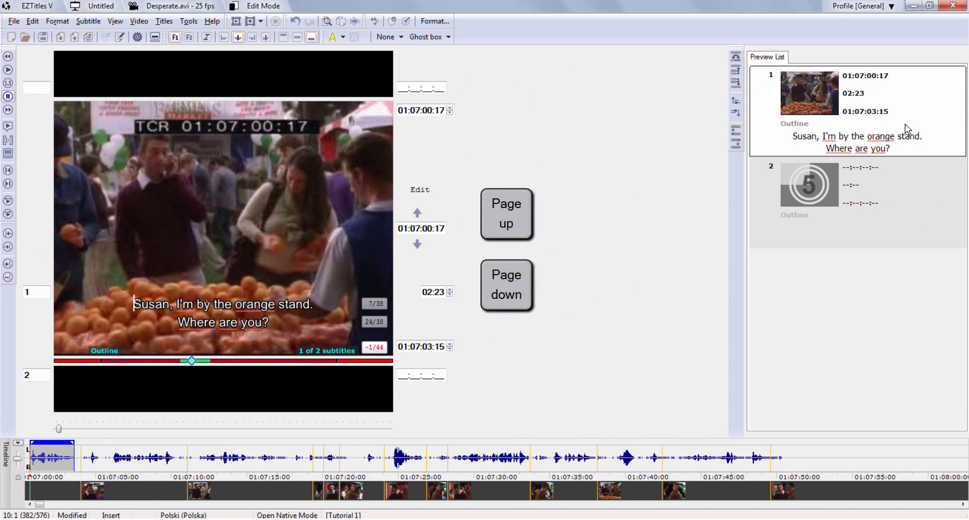
Move between the two subtitles to the empty second one and set its in-time at 01:07:04:14
click(894, 198)
key(Page_Up)
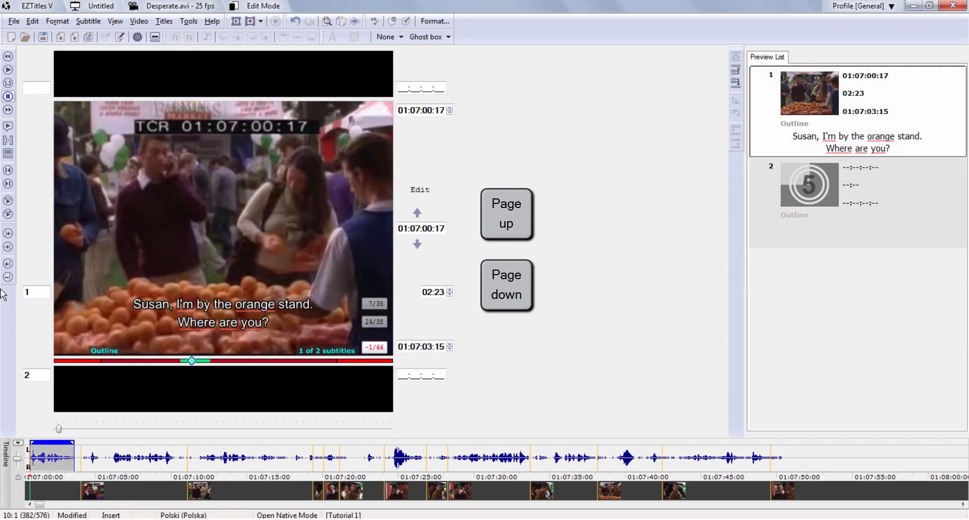
key(Page_Down)
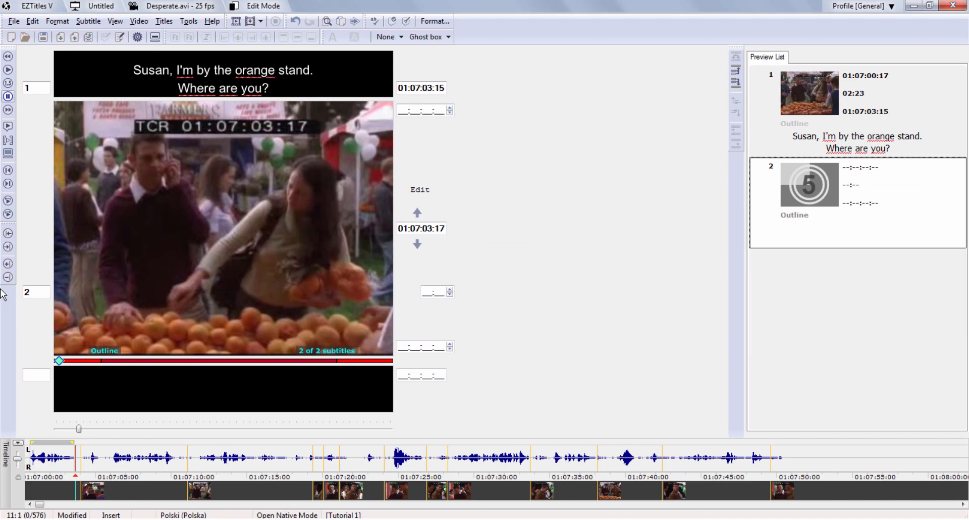
key(alt+Right)
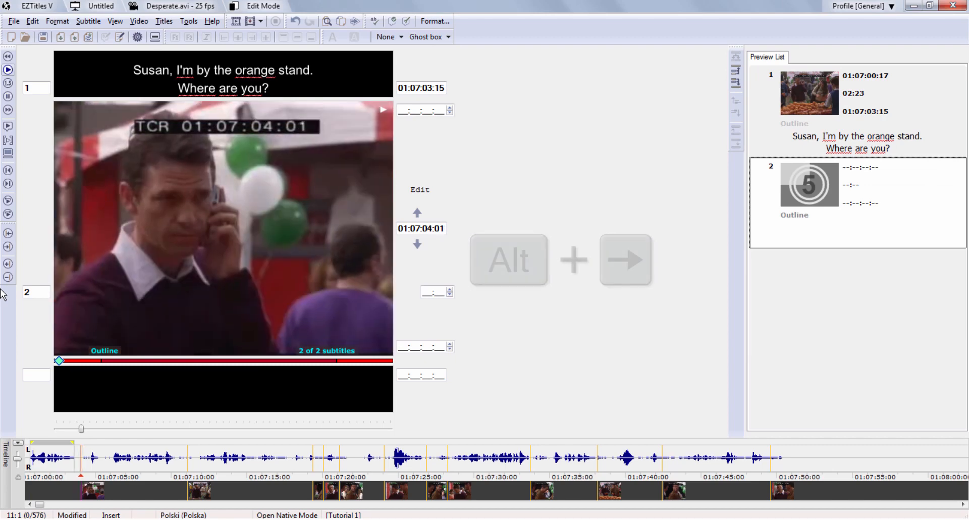
key(alt+Down)
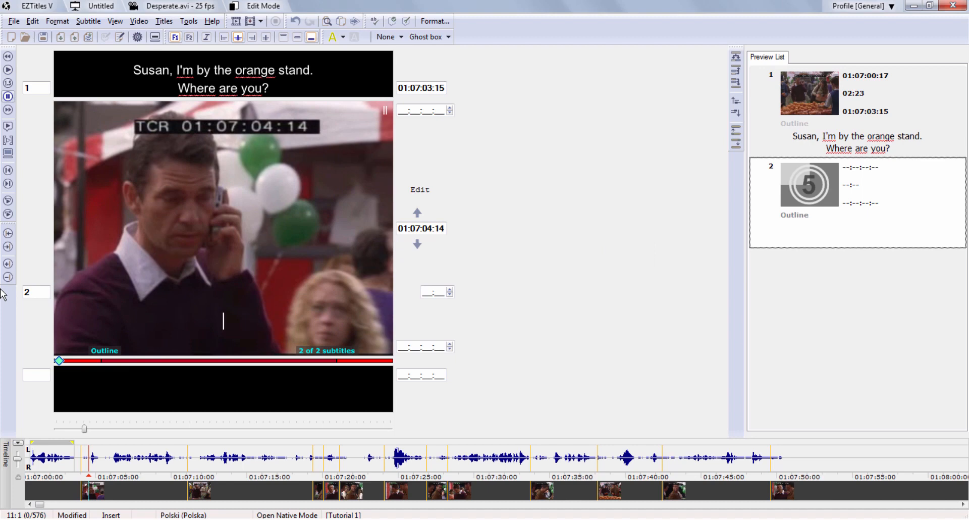
key(KP_Add)
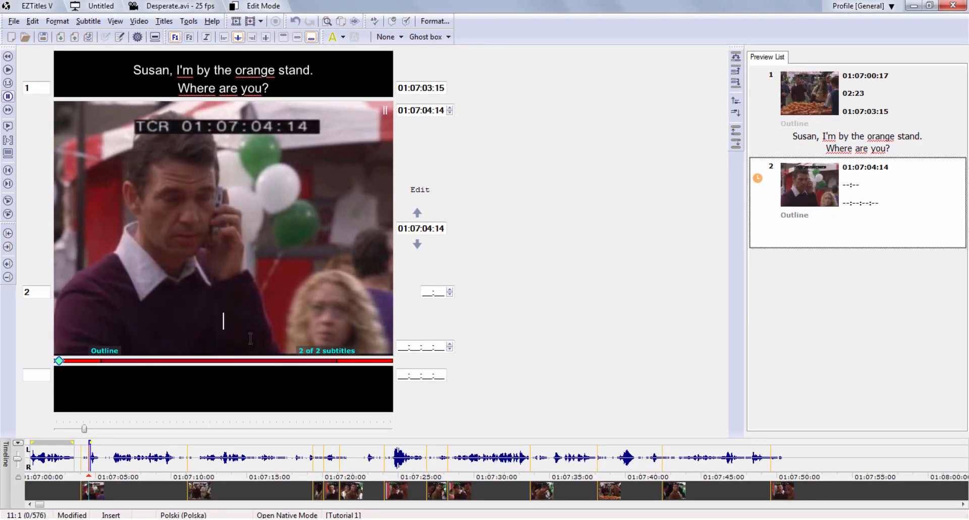
Enter "Cheese stand?" as the second subtitle, ending at 01:07:05:15, and start the third subtitle at 01:07:05:17
key(ctrl+space)
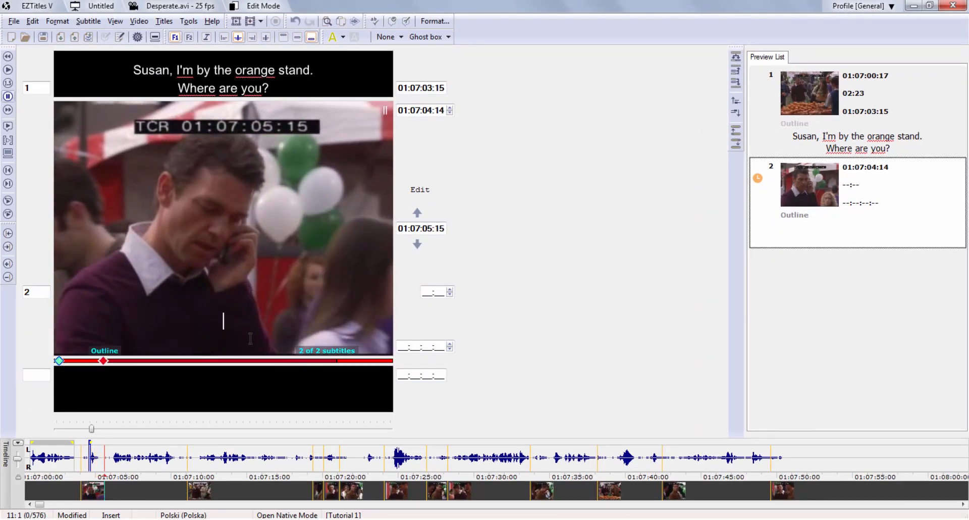
text(Cheese stand?)
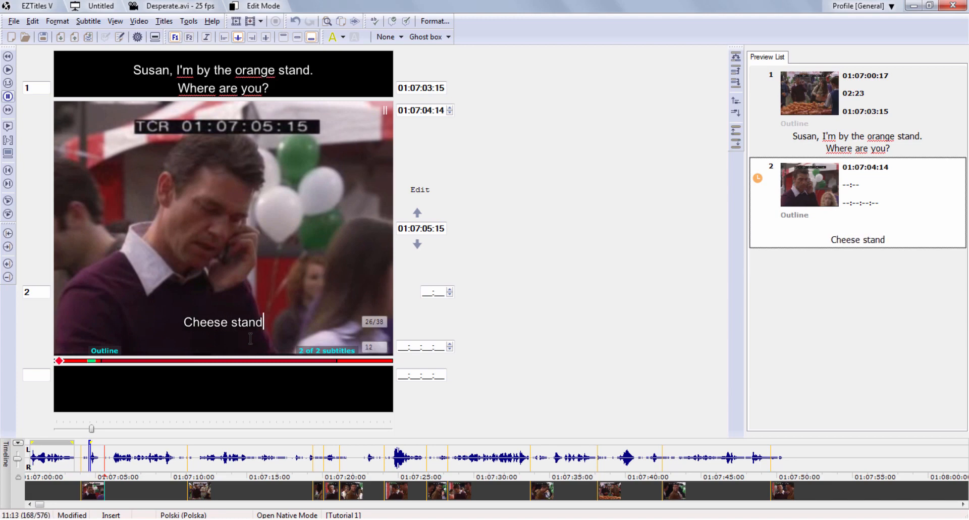
key(BackSpace)
text(?)
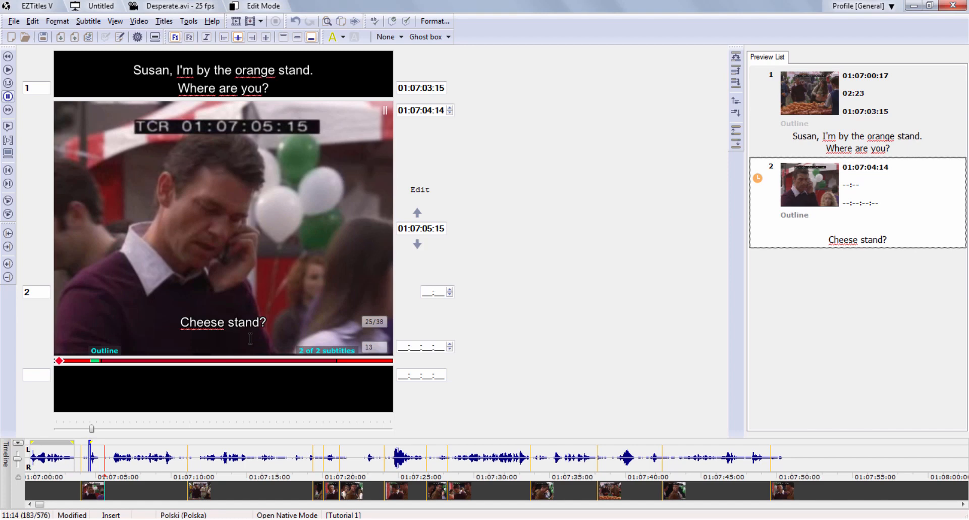
key(Delete)
key(ctrl+Return)
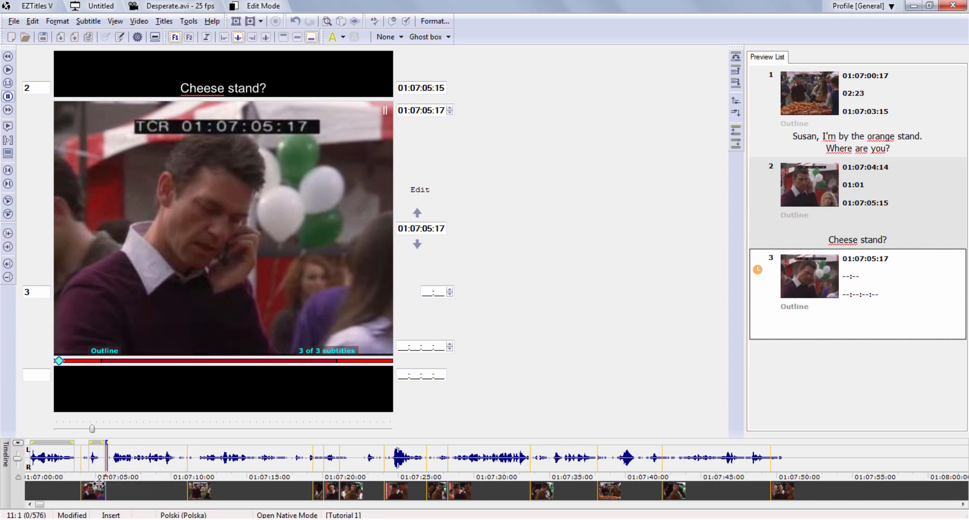
Play the video to 01:07:08:06 and enter "No, I don't mind you going for free samples," as the third subtitle
key(ctrl+space)
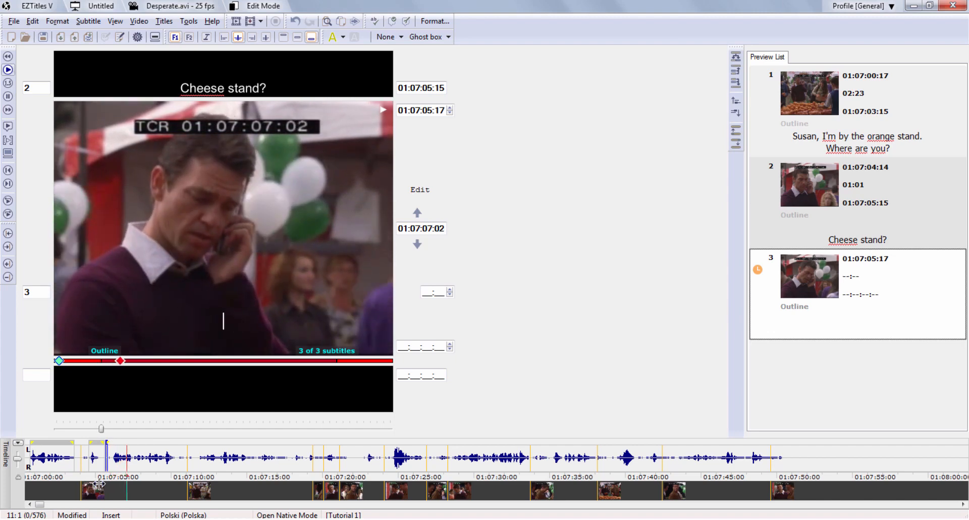
key(ctrl+space)
text(No)
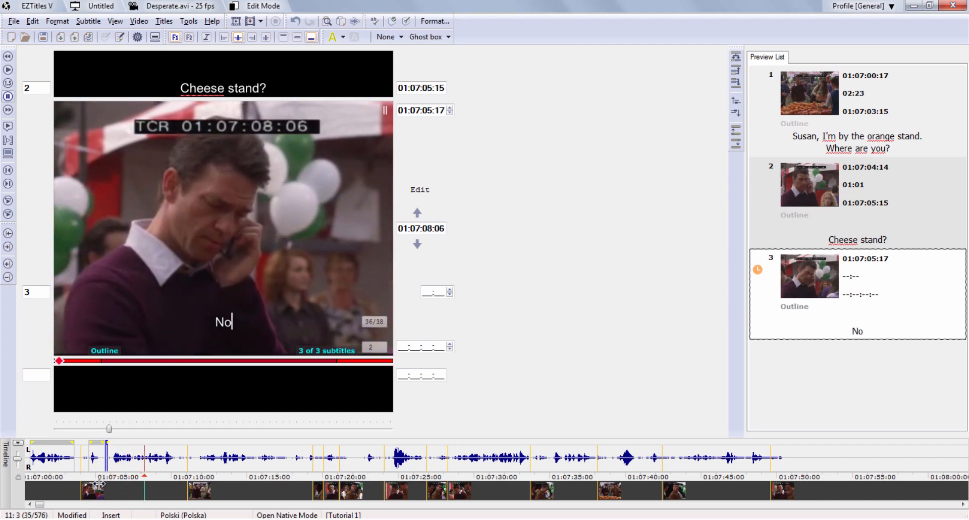
text(, I don't m)
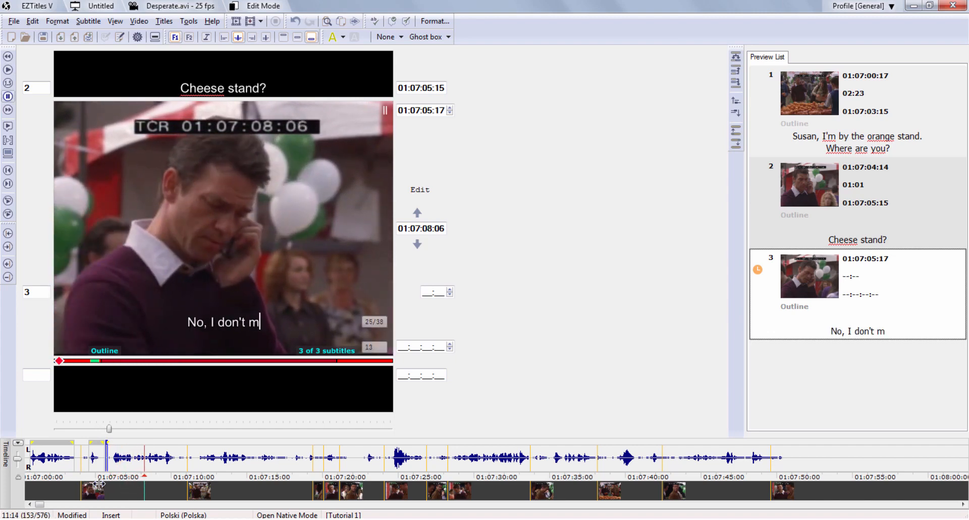
text(ind you going)
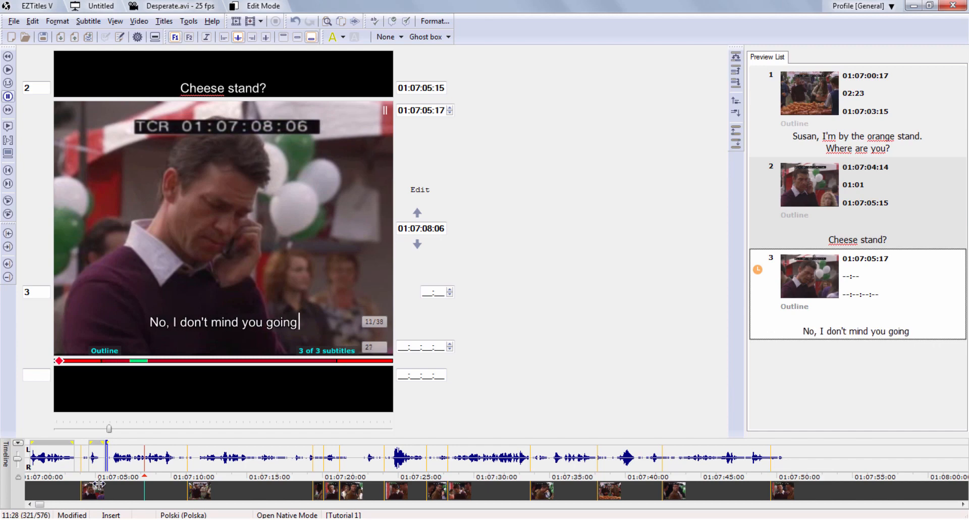
text( for free sa)
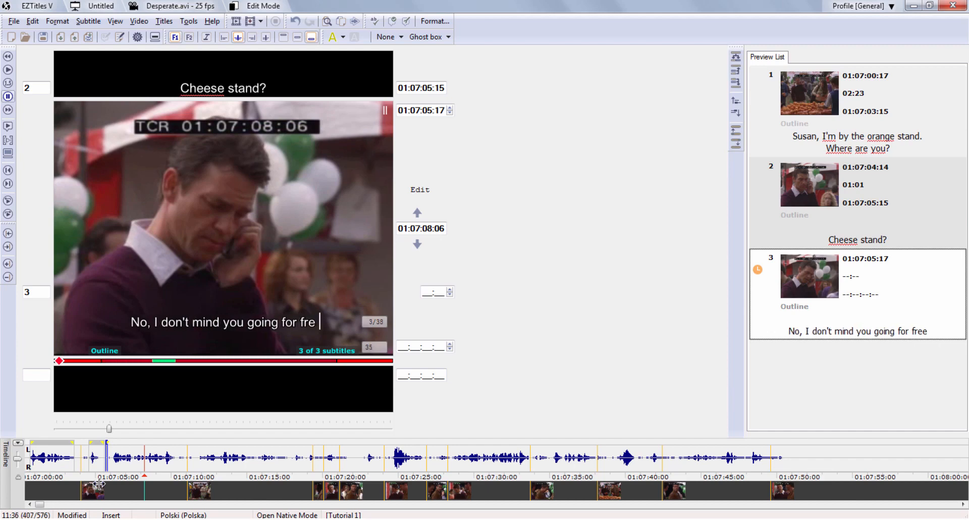
text(mples)
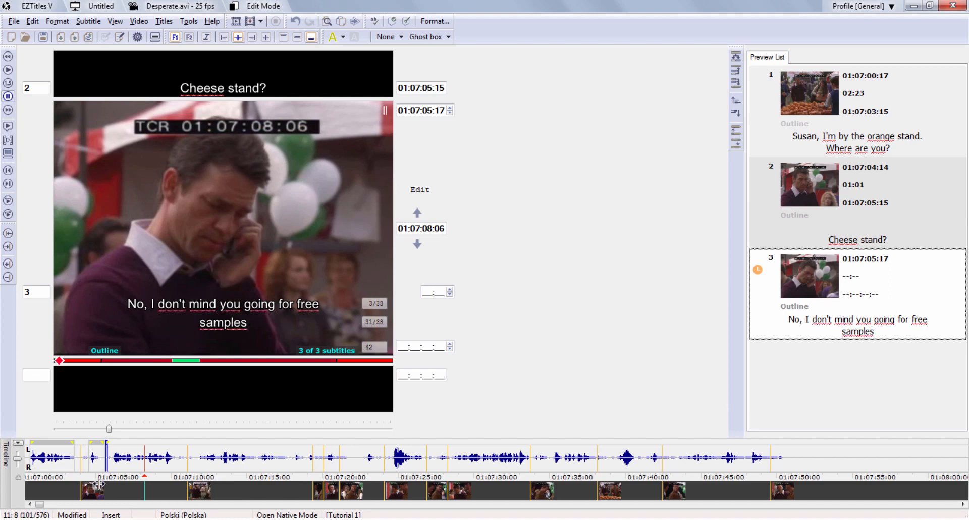
text(,)
Rebalance the third subtitle's lines to break after "mind", end it at 01:07:08:06 and start the fourth at 01:07:08:08
key(Up)
key(ctrl+Down)
key(ctrl+Down)
key(ctrl+Down)
key(ctrl+Down)
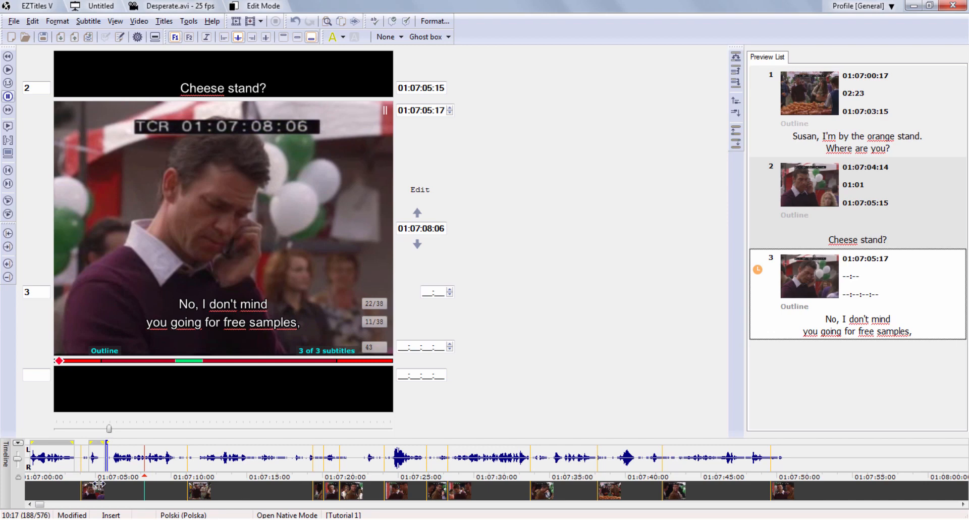
key(Return)
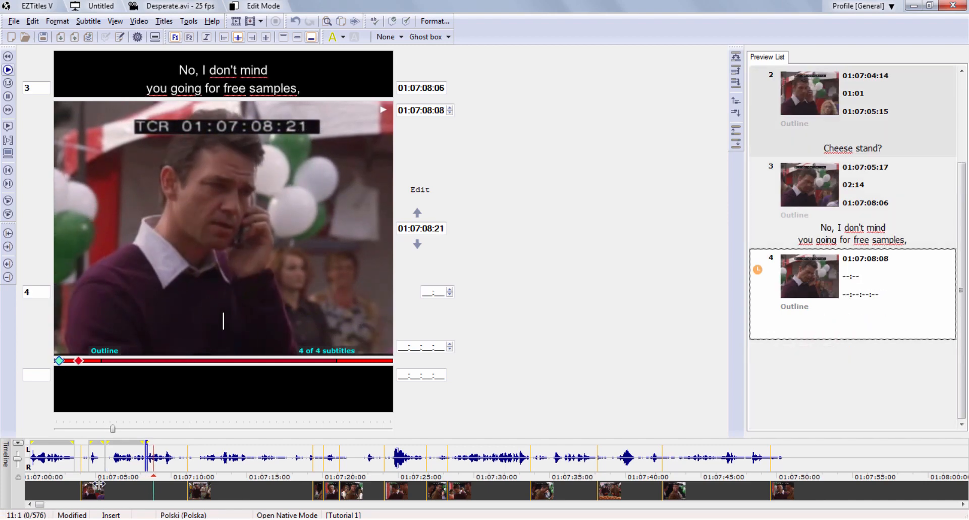
Pause the video at 01:07:10:08 and enter "but if you like it so much, why don't you buy some?" as the fourth subtitle
key(Escape)
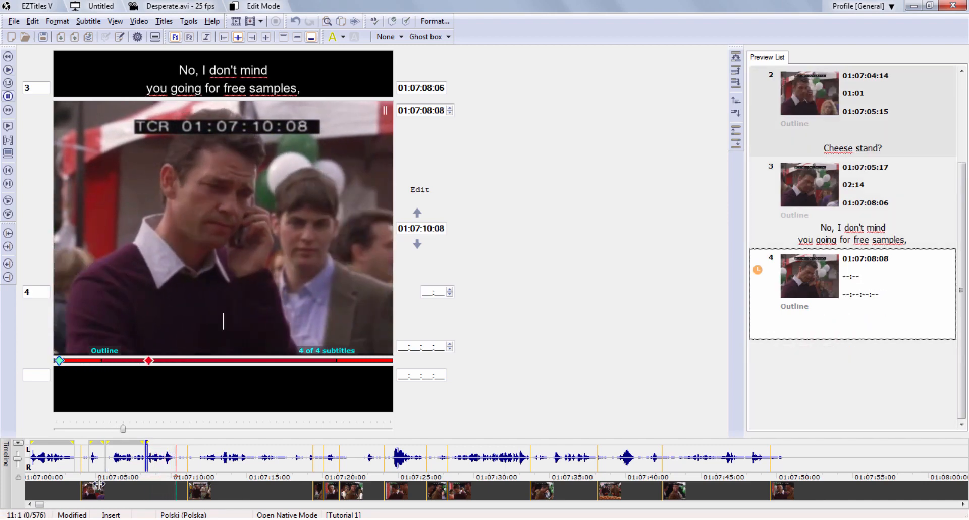
text(but)
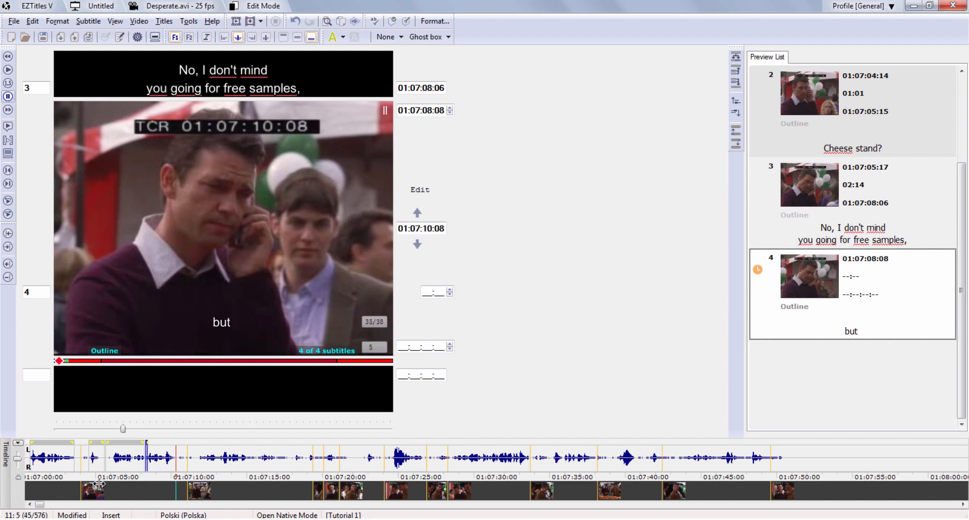
text( if you like is)
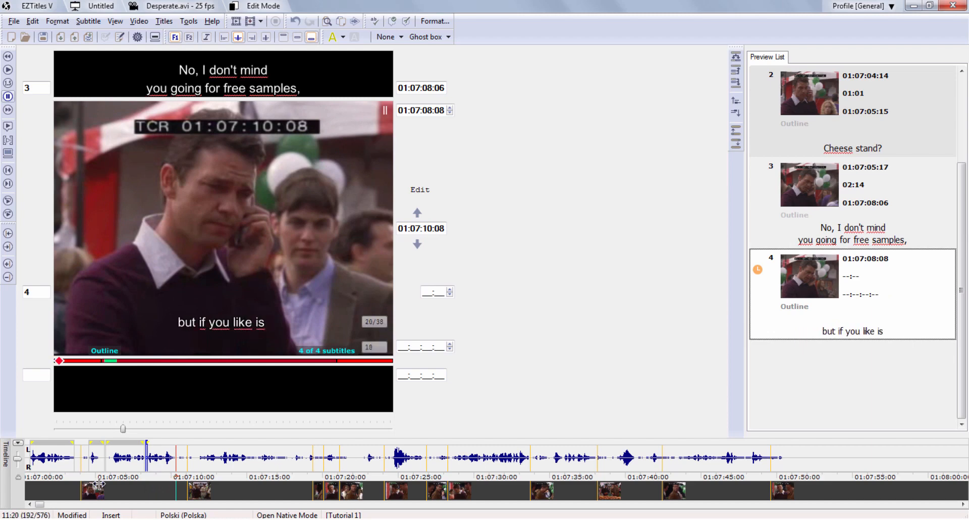
key(BackSpace)
text(t so muc)
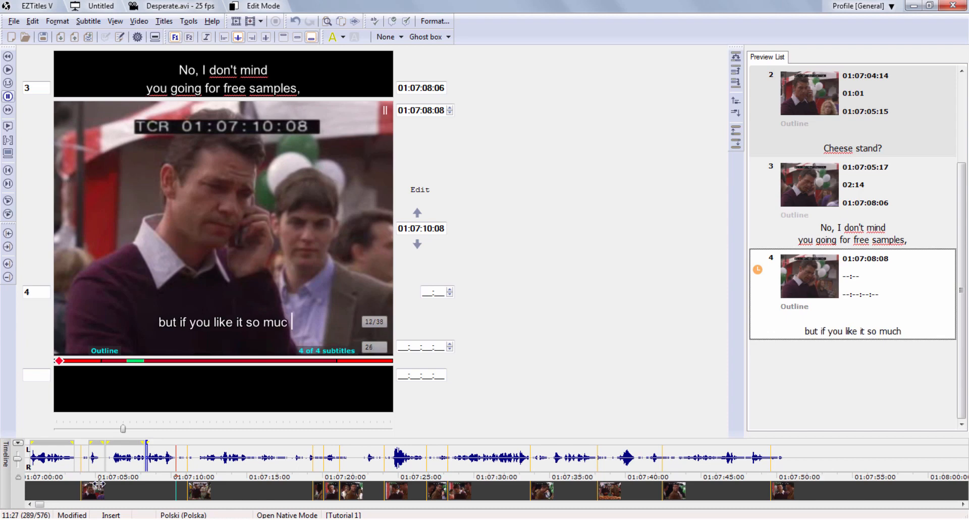
text(h, why don't y)
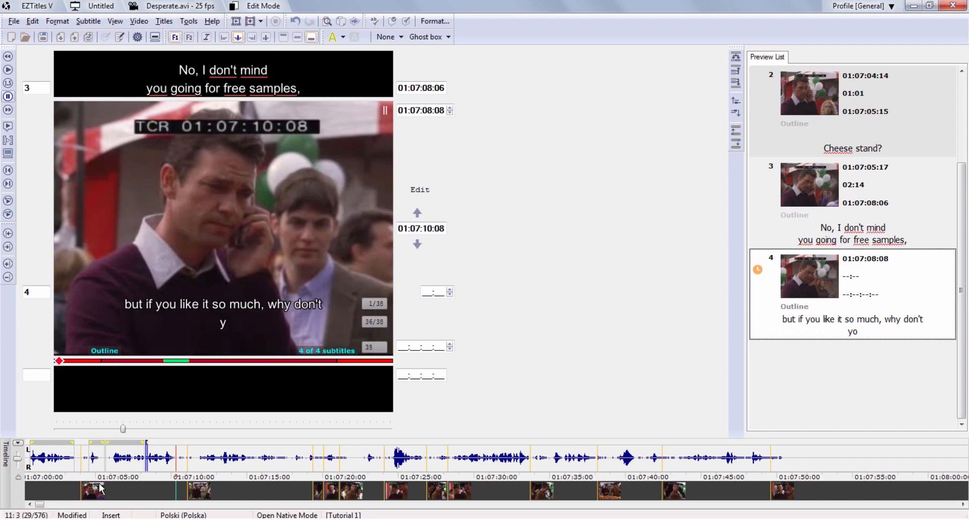
text(ou buy some?)
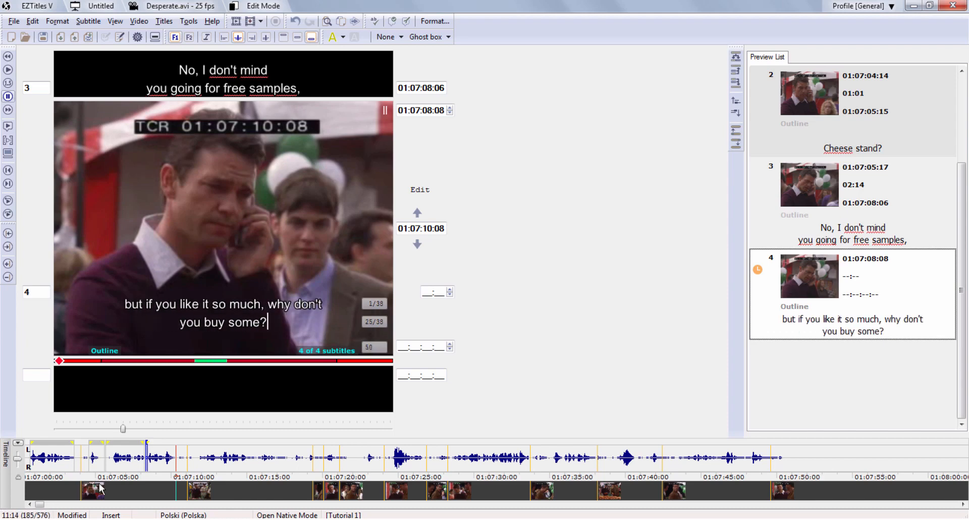
Rebalance the fourth subtitle's lines to break after "much,", end it at 01:07:10:08 and resume video playback
key(Up)
key(ctrl+Down)
key(ctrl+Down)
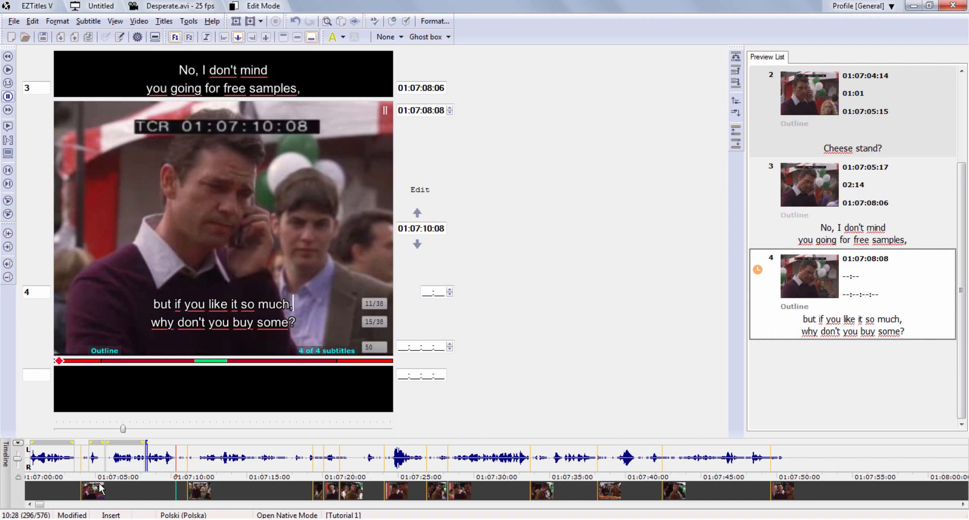
key(KP_Subtract)
key(ctrl+space)
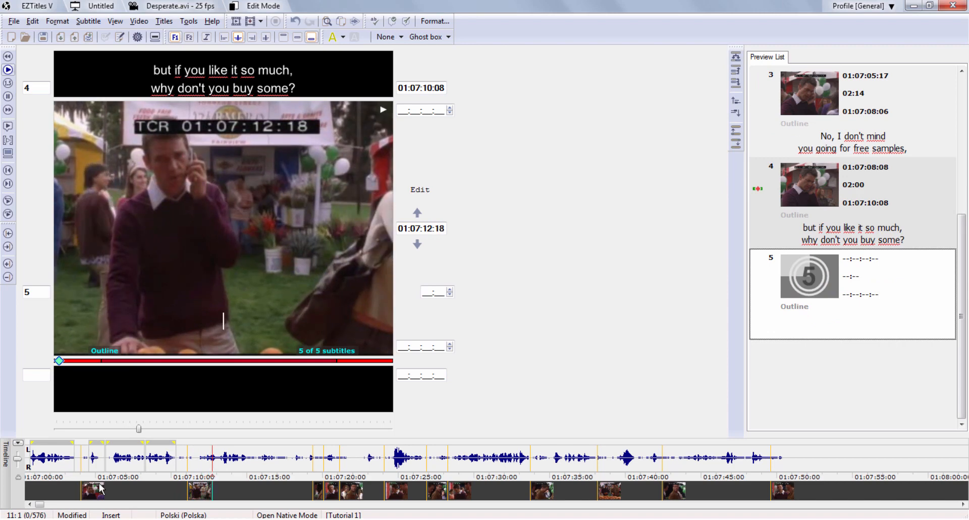
Pause the video, step back to 01:07:12:03 and start the fifth subtitle there
key(ctrl+space)
key(ctrl+Left)
key(ctrl+Left)
key(ctrl+Left)
key(ctrl+Left)
key(ctrl+Left)
key(ctrl+Left)
key(ctrl+Left)
key(ctrl+Left)
key(ctrl+Left)
key(ctrl+Left)
key(ctrl+Left)
key(ctrl+Left)
key(ctrl+Left)
key(ctrl+Left)
key(ctrl+Left)
key(ctrl+Left)
key(ctrl+Left)
key(ctrl+Left)
key(ctrl+Left)
key(ctrl+Left)
key(ctrl+Left)
key(ctrl+Left)
key(ctrl+Left)
key(ctrl+Left)
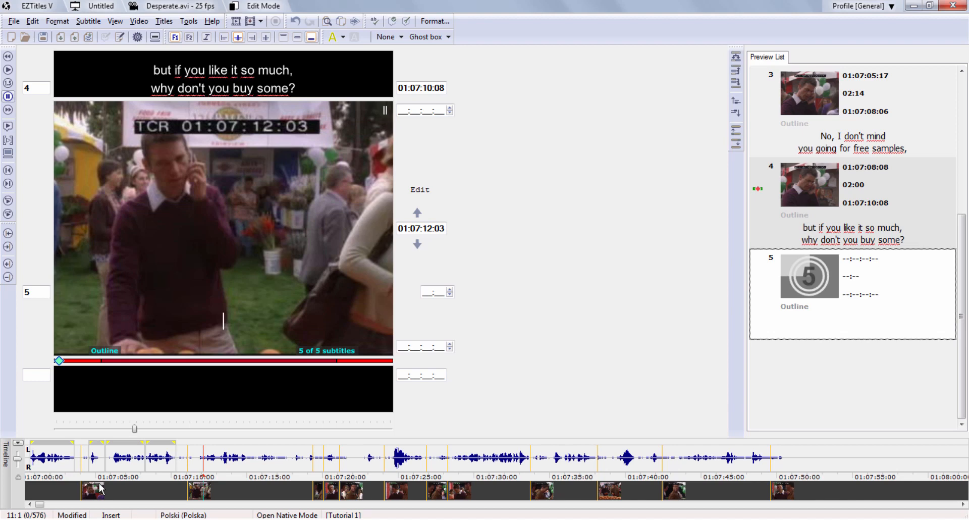
key(Insert)
Advance the video to 01:07:13:03 and enter "Yes, of course." and "You are right." as the fifth subtitle's two lines
key(ctrl+Right)
key(ctrl+Right)
key(ctrl+Right)
key(ctrl+Right)
key(ctrl+Right)
key(ctrl+Right)
key(ctrl+Right)
key(ctrl+Right)
key(ctrl+Right)
key(ctrl+Right)
key(ctrl+Right)
key(ctrl+Right)
key(ctrl+Right)
key(ctrl+Right)
key(ctrl+Right)
key(ctrl+Right)
key(ctrl+Right)
key(ctrl+Right)
key(ctrl+Right)
key(ctrl+Right)
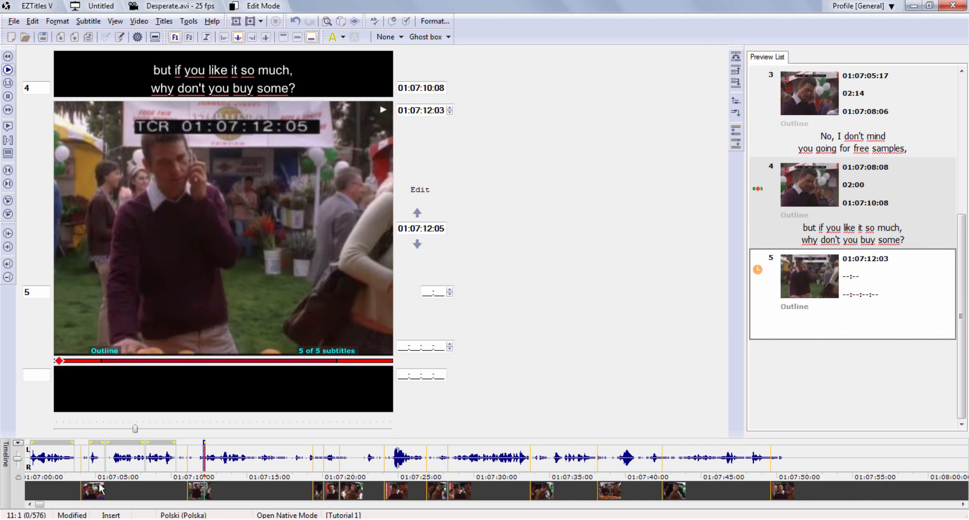
text(Yes,)
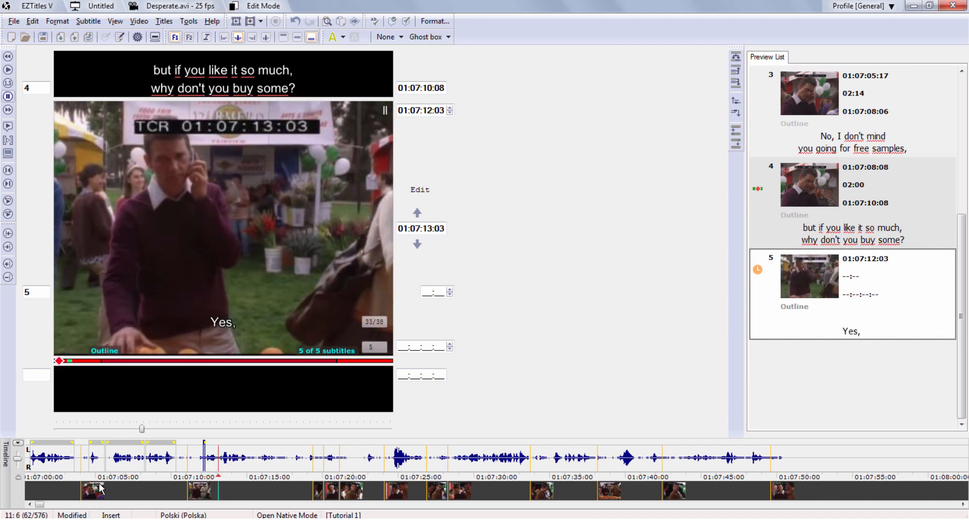
text( of course.)
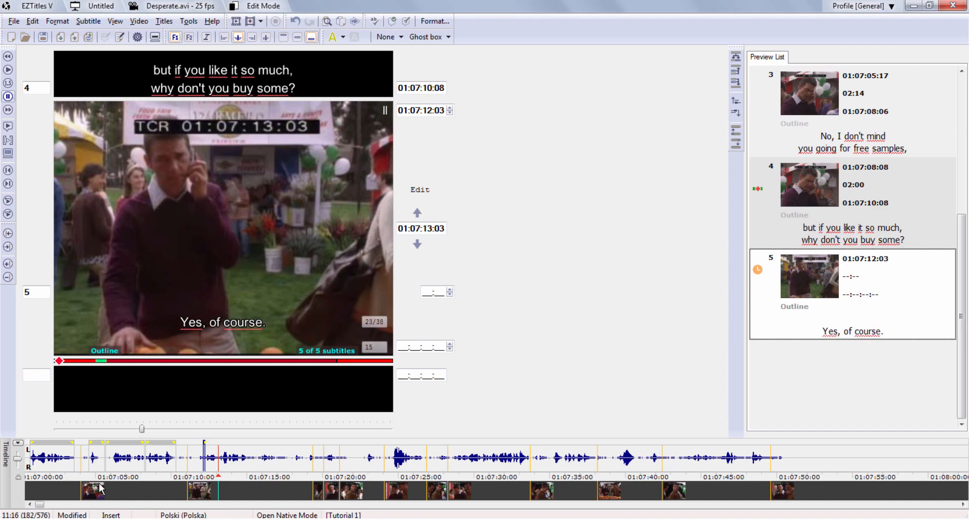
key(Return)
text(You are right.)
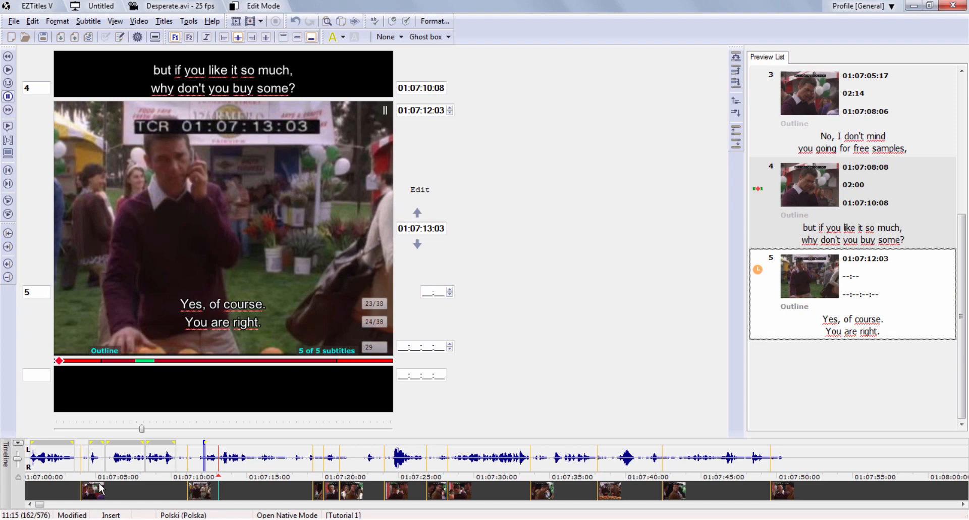
Set the fifth subtitle's end automatically from its reading-speed duration, at 01:07:14:01
key(KP_Multiply)
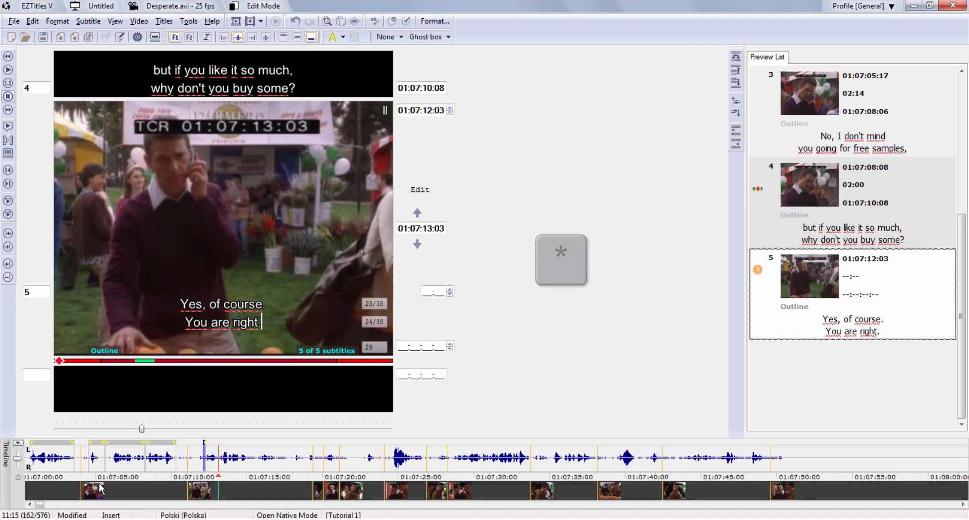
key(KP_Multiply)
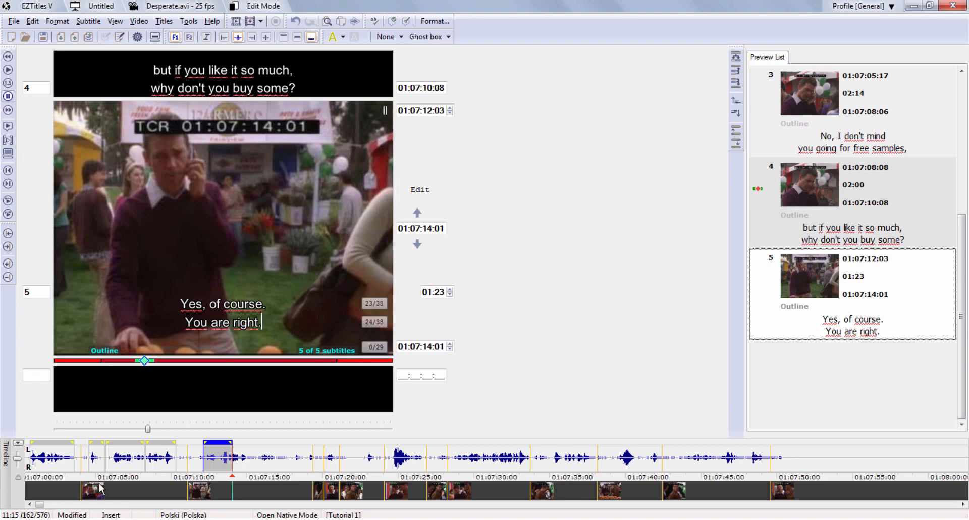
key(Num_Lock)
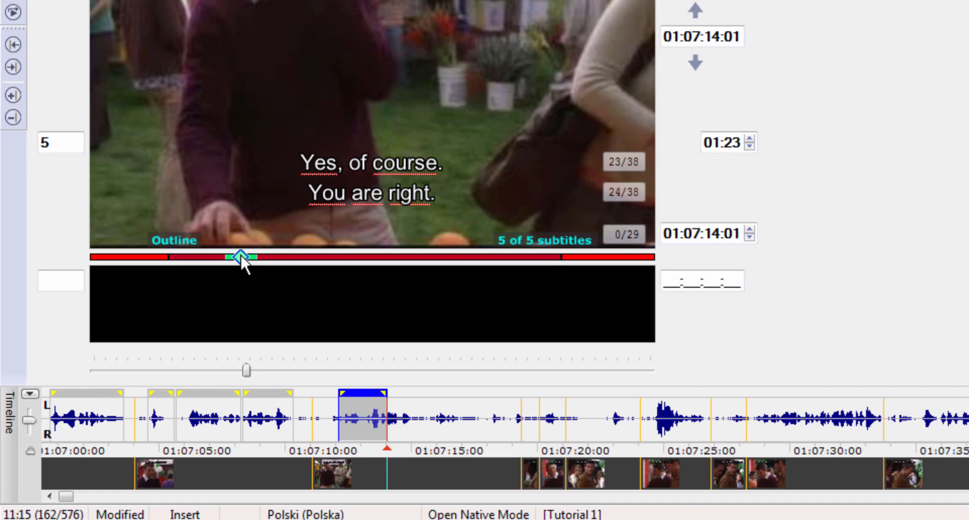
Try ending the fifth subtitle at 01:07:13:00 and 01:07:14:20 on the timeline, and restore its automatic end at 01:07:14:01
click(383, 432)
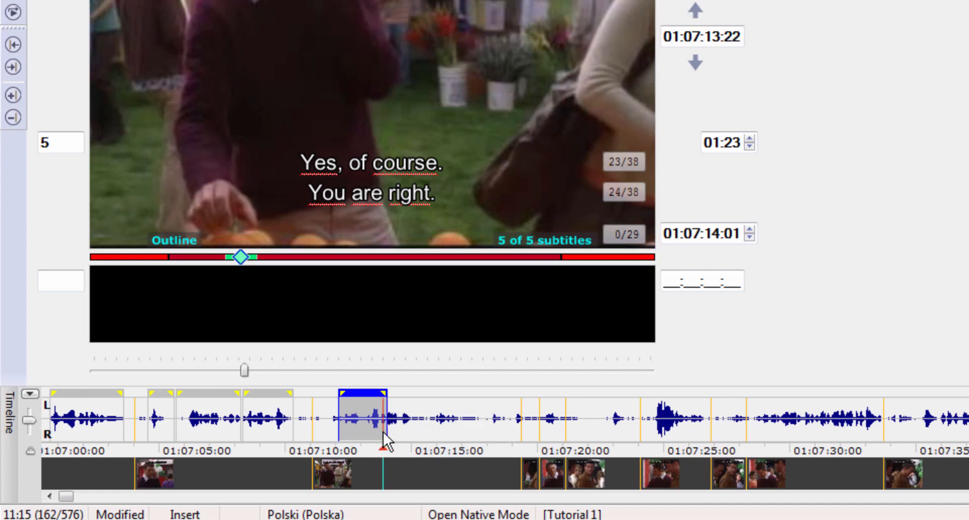
drag(386, 432, 360, 437)
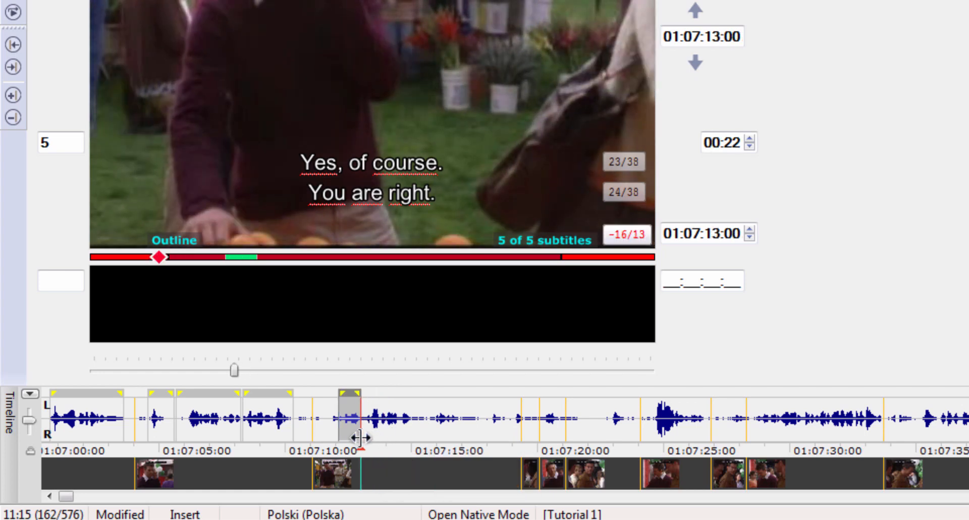
drag(360, 437, 405, 427)
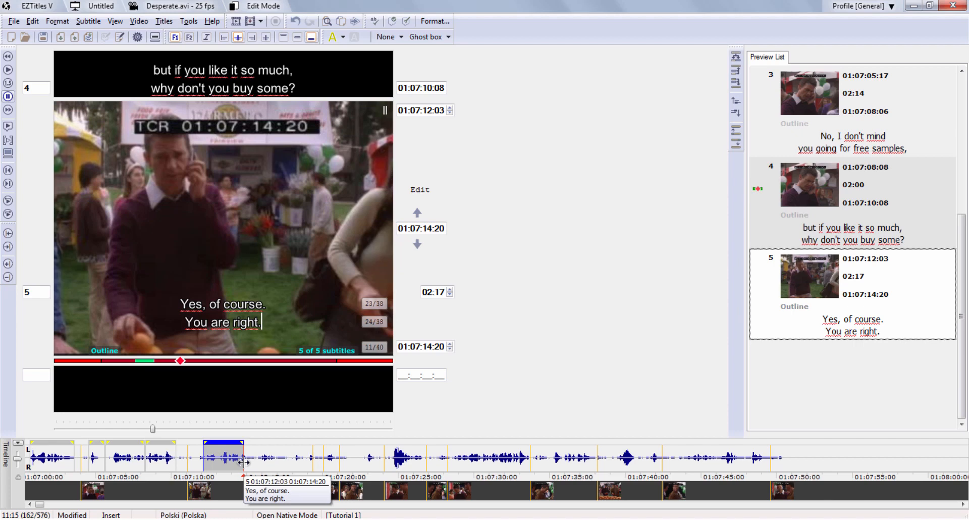
double_click(244, 462)
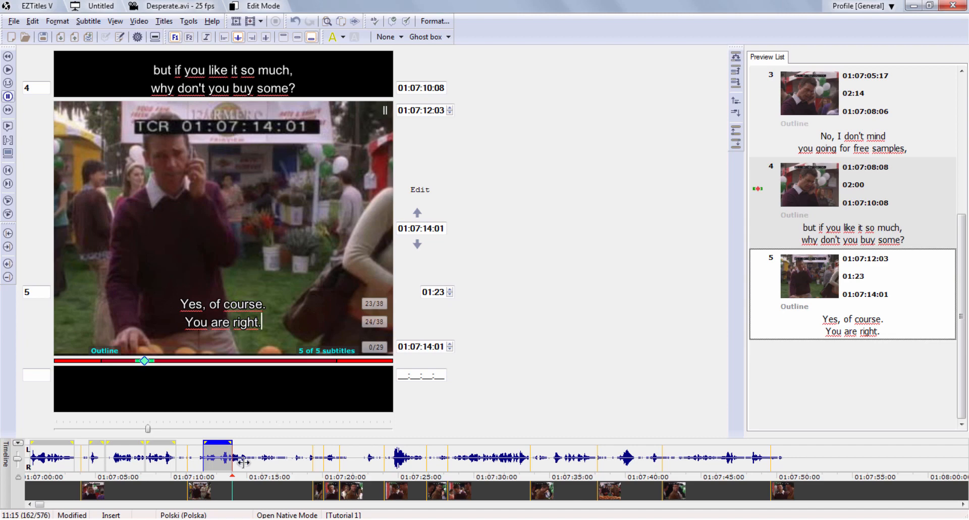
Shorten the fifth subtitle to end at 01:07:12:21, extend its end to 01:07:13:05, and check its duration warnings
drag(233, 462, 213, 470)
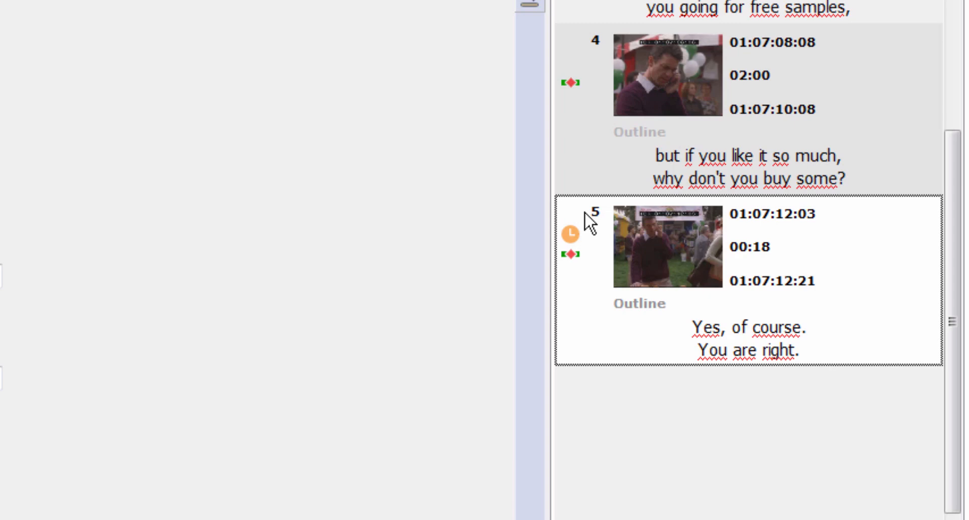
mouse_move(571, 240)
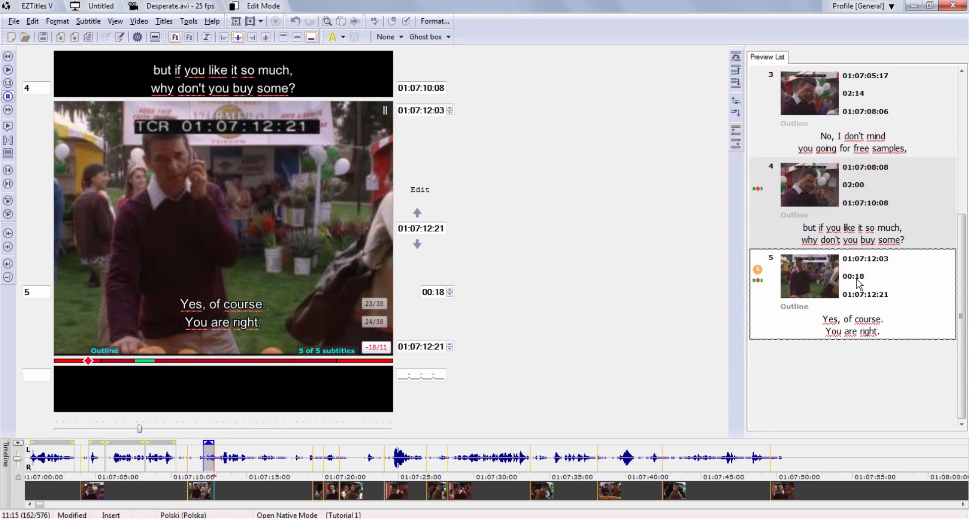
drag(214, 468, 219, 468)
mouse_move(759, 283)
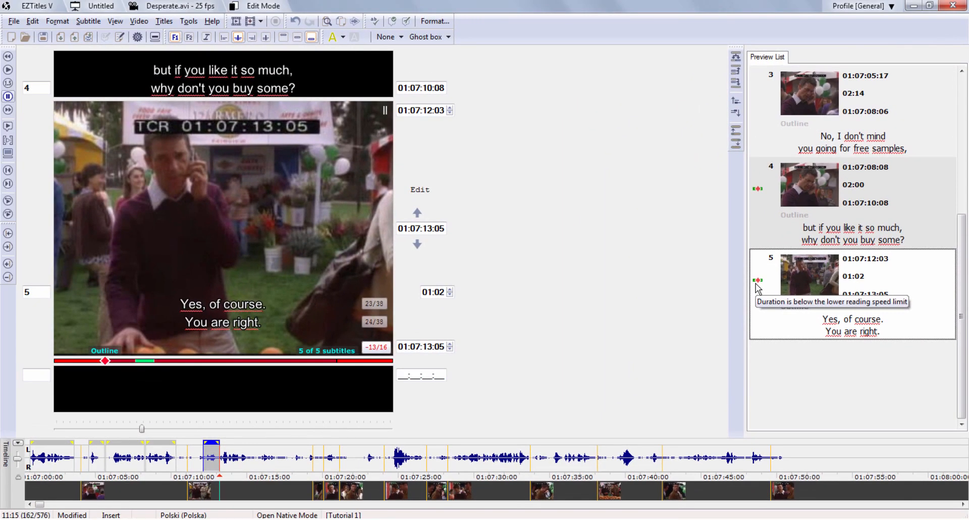
Nudge the fifth subtitle's start frame by frame in both directions, settling on 01:07:11:23
key(ctrl+Left)
key(ctrl+Left)
key(ctrl+Left)
key(ctrl+Left)
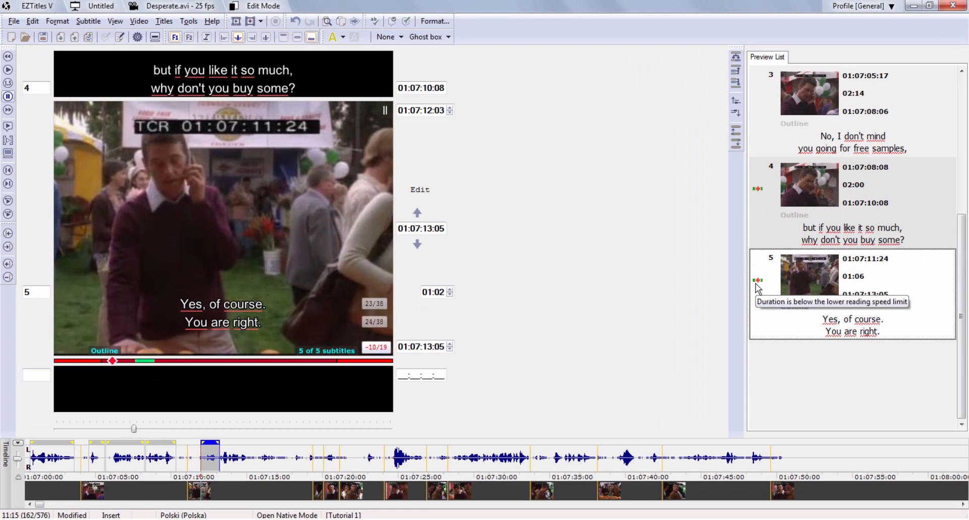
key(ctrl+Left)
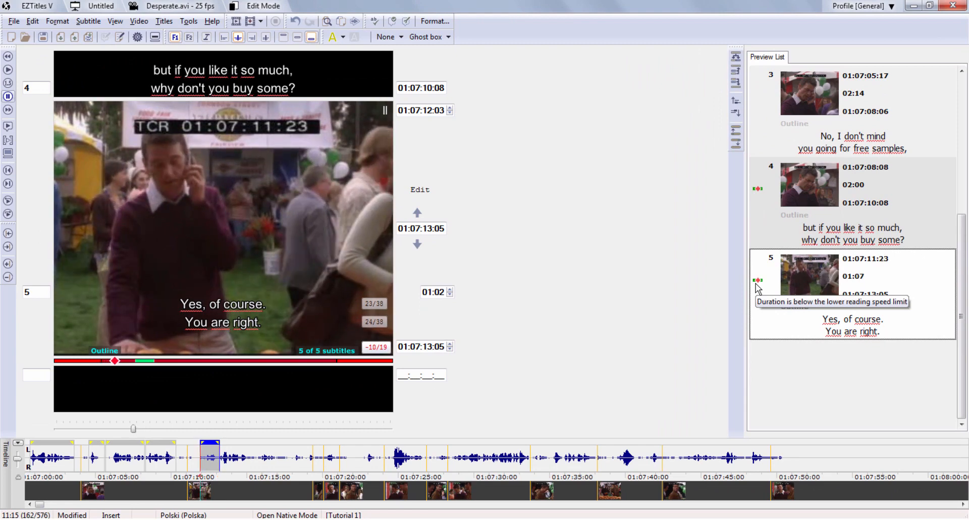
key(ctrl+Right)
key(ctrl+Right)
key(ctrl+Right)
key(ctrl+Right)
key(ctrl+Right)
key(ctrl+Right)
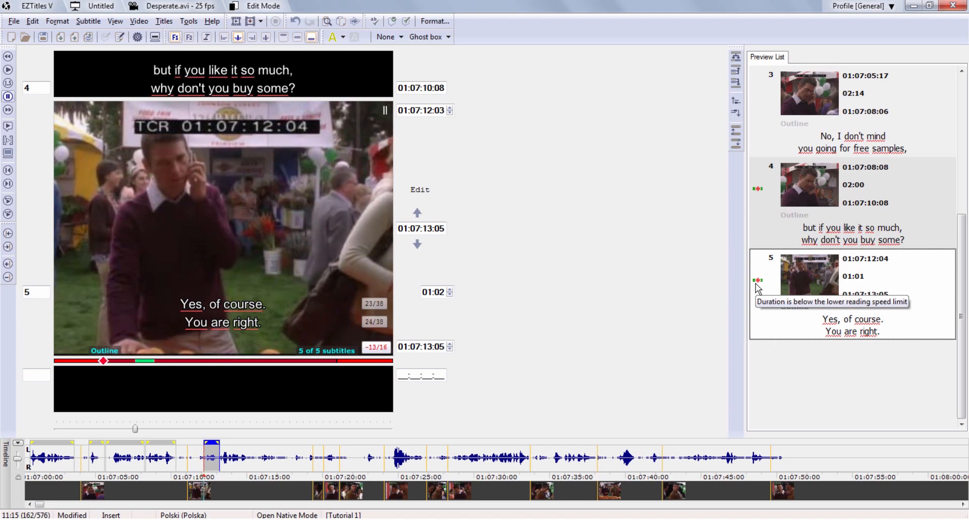
key(ctrl+Left)
key(ctrl+Left)
key(ctrl+Left)
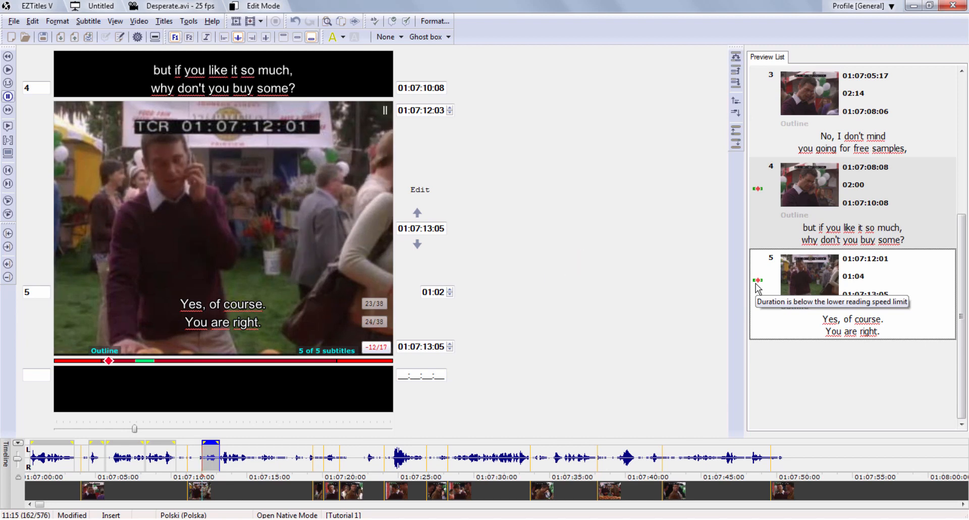
key(ctrl+Left)
key(ctrl+Left)
key(ctrl+Left)
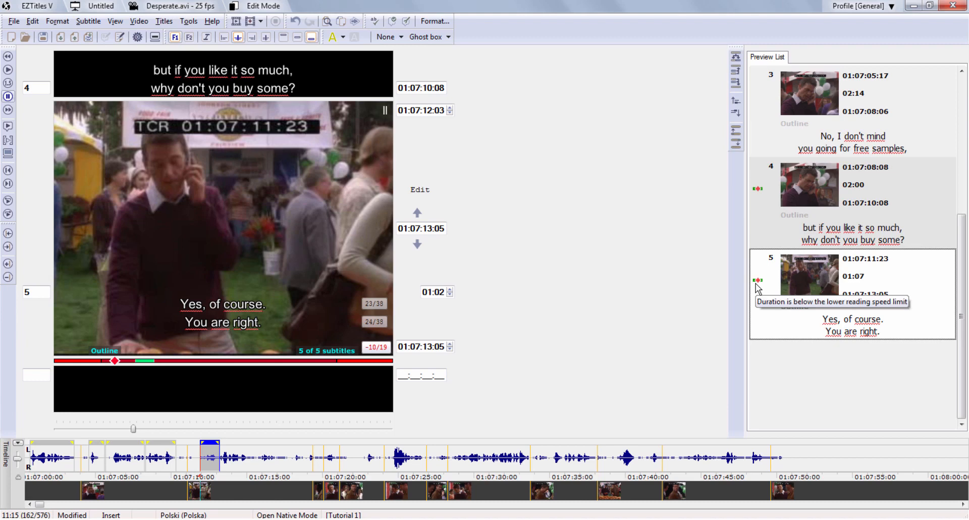
Nudge the fifth subtitle's end frame by frame, extending it to 01:07:13:20
key(shift+Left)
key(shift+Left)
key(shift+Left)
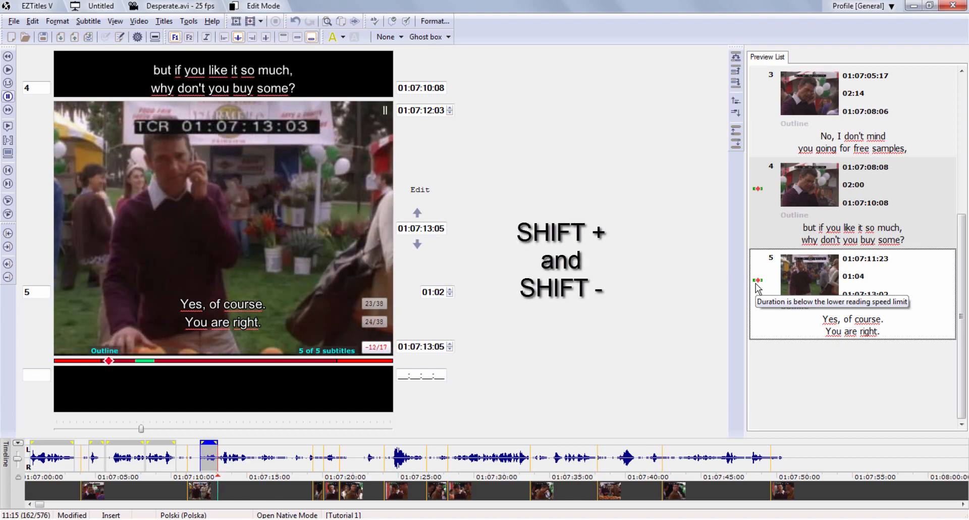
key(shift+minus)
key(shift+minus)
key(shift+plus)
key(shift+plus)
key(shift+plus)
key(shift+plus)
key(shift+plus)
key(shift+plus)
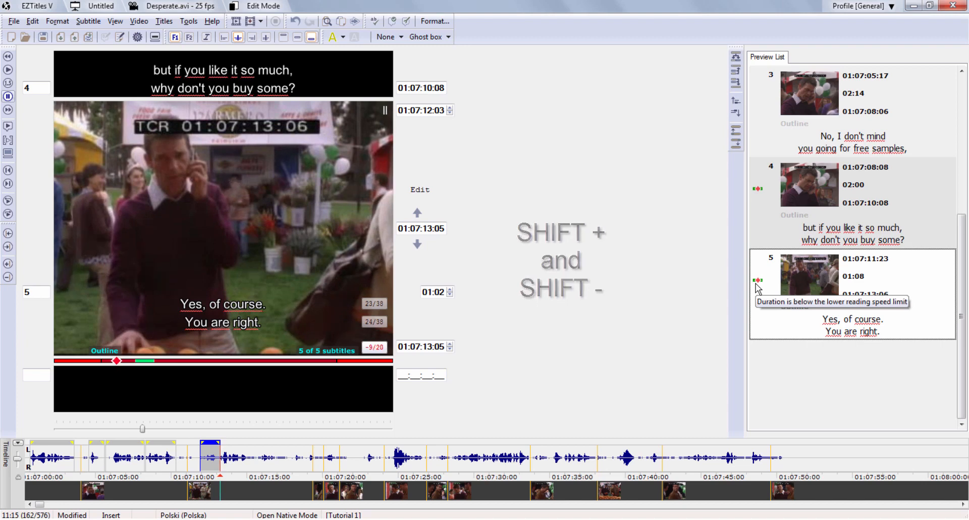
key(shift+plus)
key(shift+plus)
key(shift+plus)
key(shift+plus)
key(shift+plus)
key(shift+plus)
key(shift+plus)
key(shift+plus)
key(shift+plus)
key(shift+plus)
key(shift+plus)
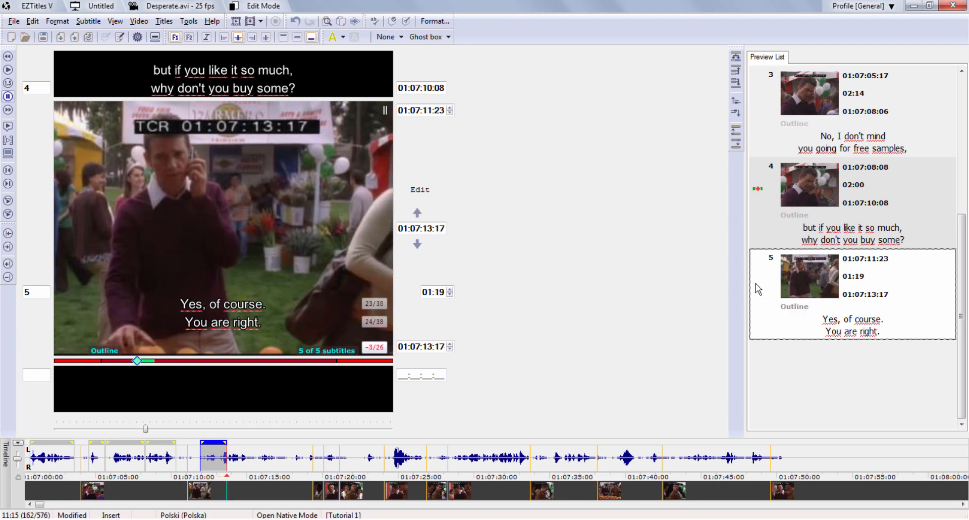
key(shift+plus)
key(shift+plus)
key(shift+plus)
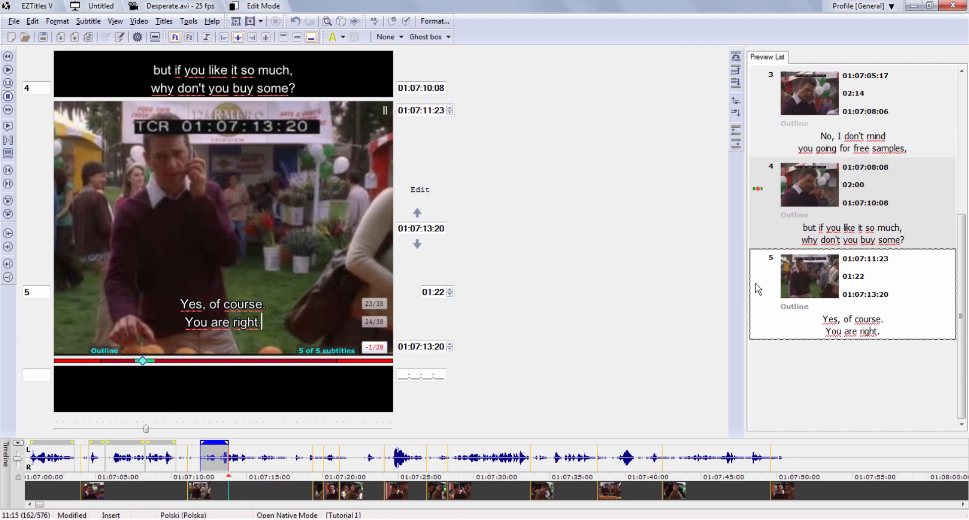
Delete all five subtitles in the preview list so that only an empty first subtitle is left
key(space)
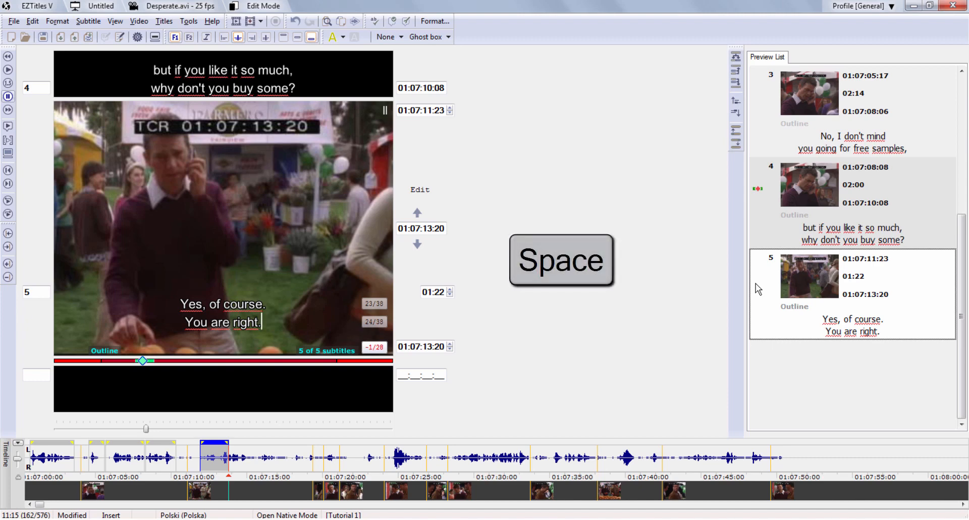
click(847, 296)
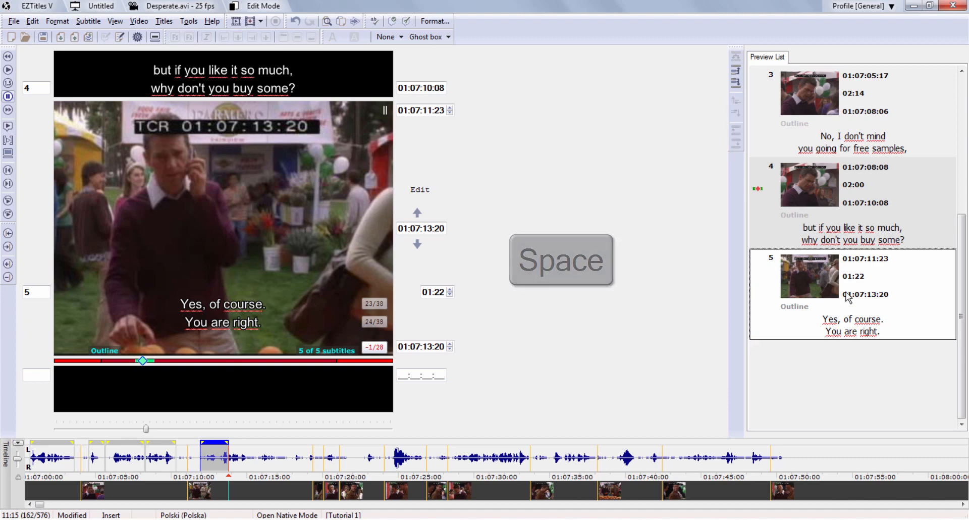
key(Delete)
key(Delete)
key(Delete)
key(Delete)
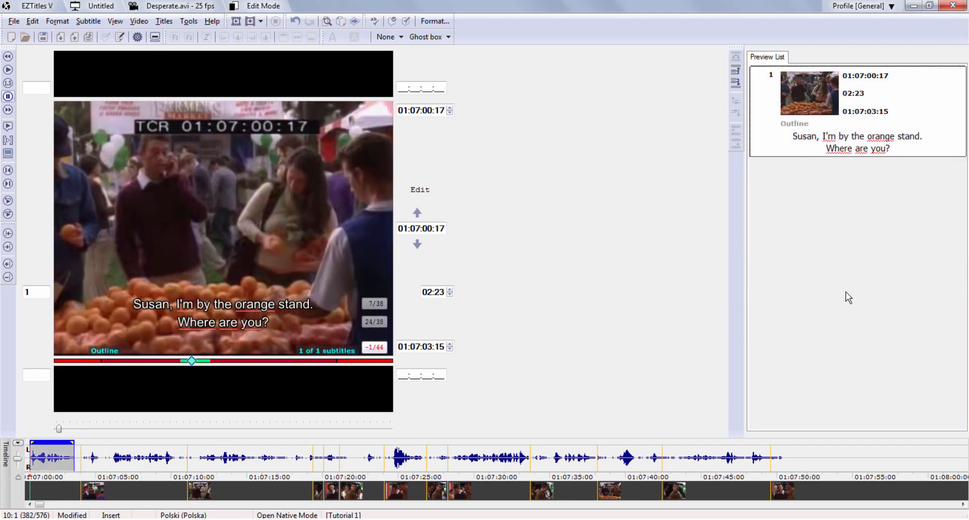
key(ctrl+alt+BackSpace)
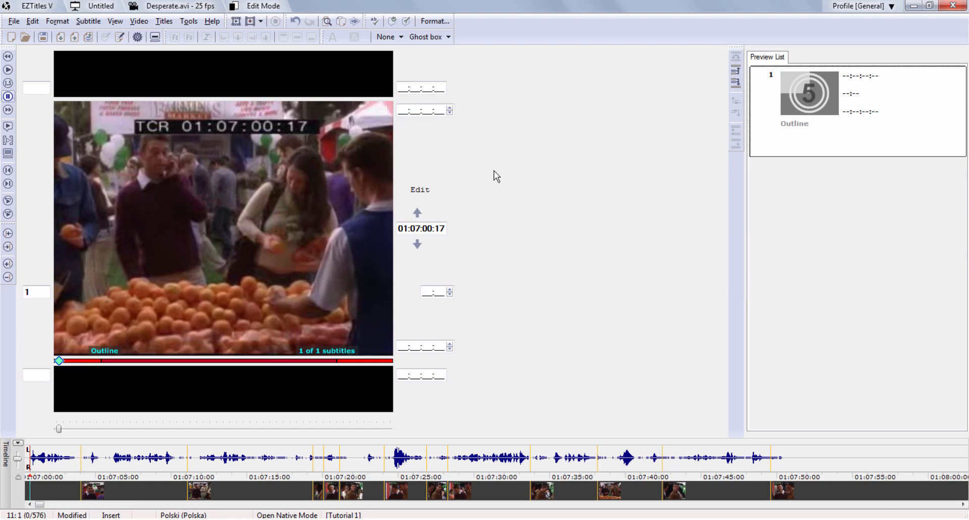
Change the project to Preview Mode and select the entire text of Desperate_script in Microsoft Word
key(F9)
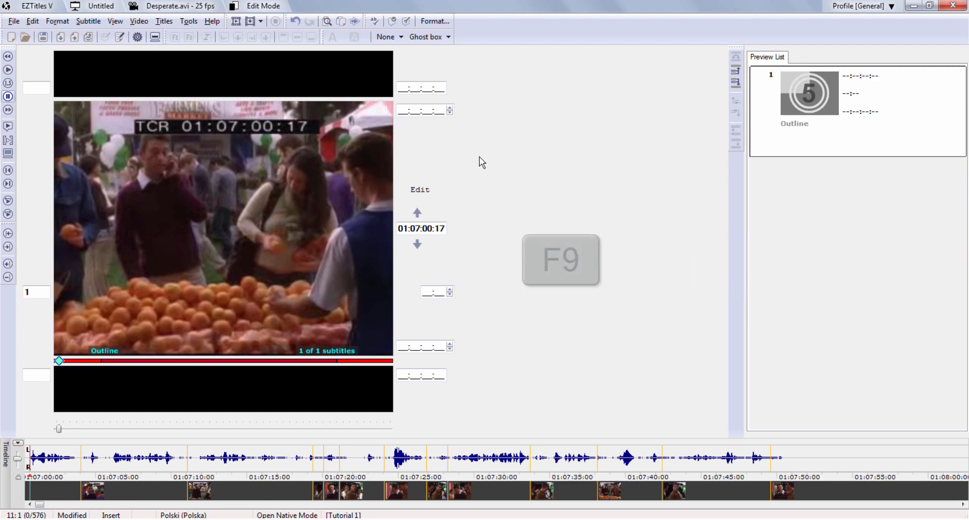
click(269, 9)
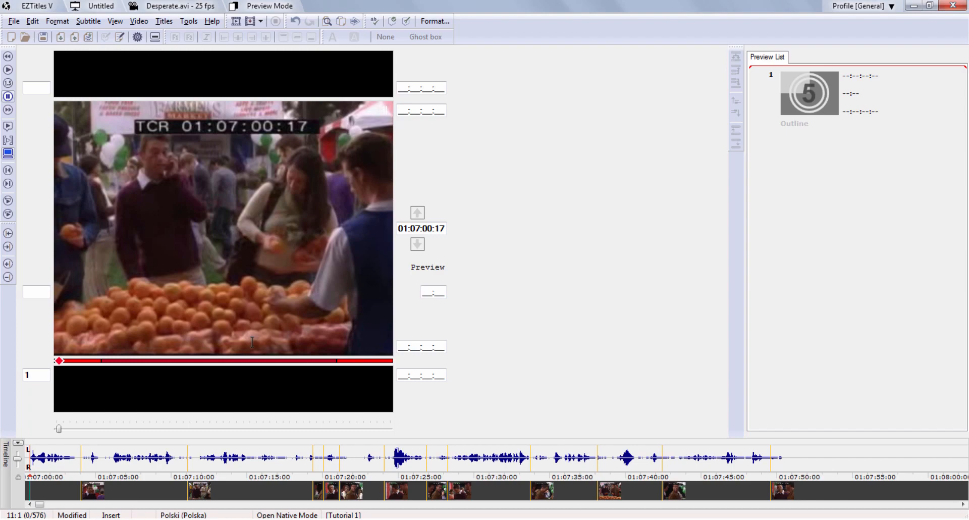
key(alt+Tab)
key(ctrl+a)
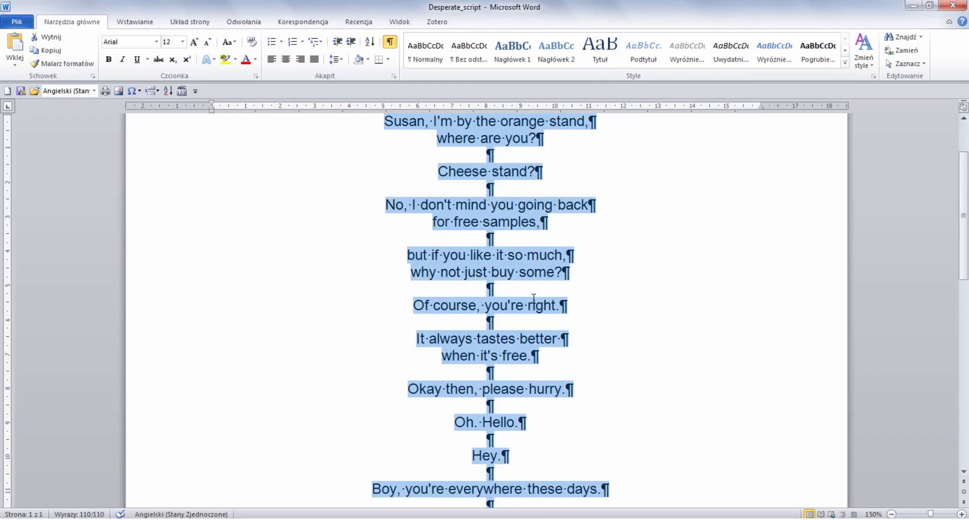
Switch to EZTitles and paste the script as text only, inserting at the empty first subtitle with renumbering after paste
key(alt+Tab)
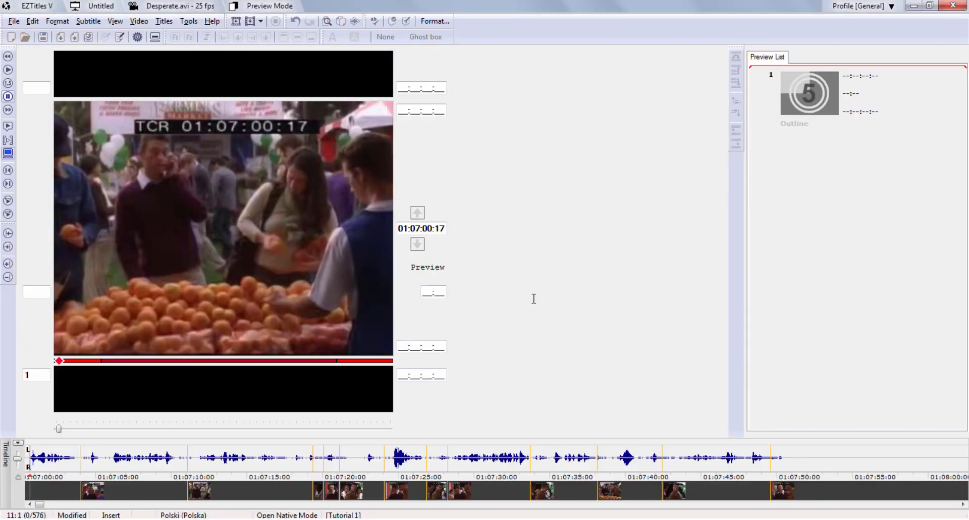
click(860, 104)
right_click(860, 103)
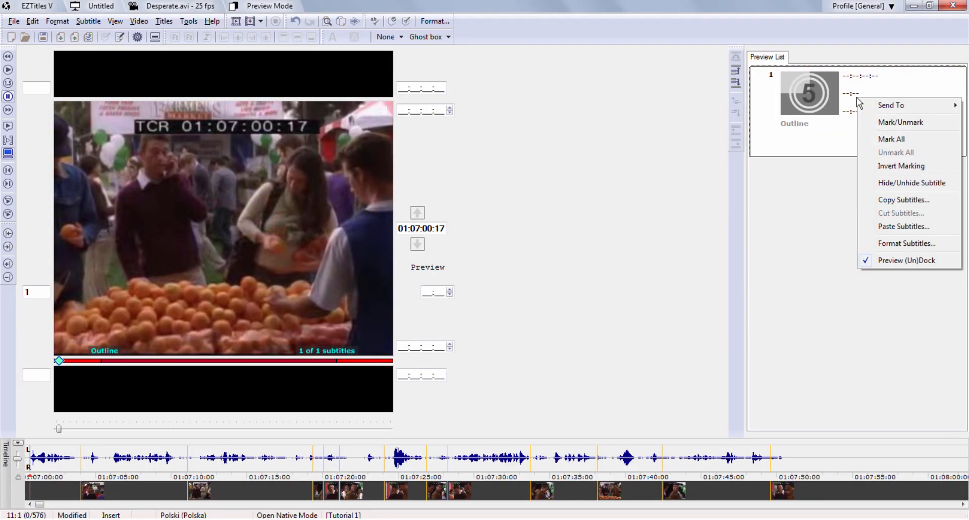
click(879, 228)
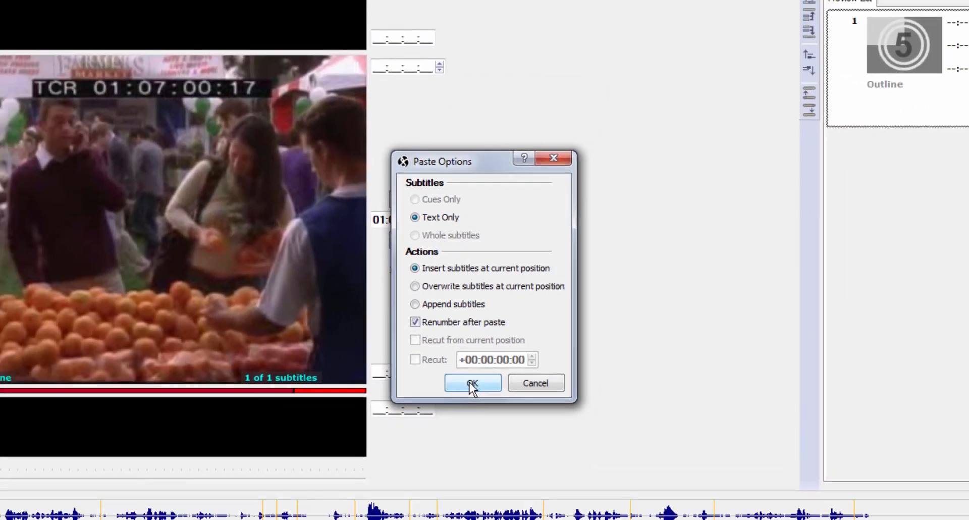
click(468, 439)
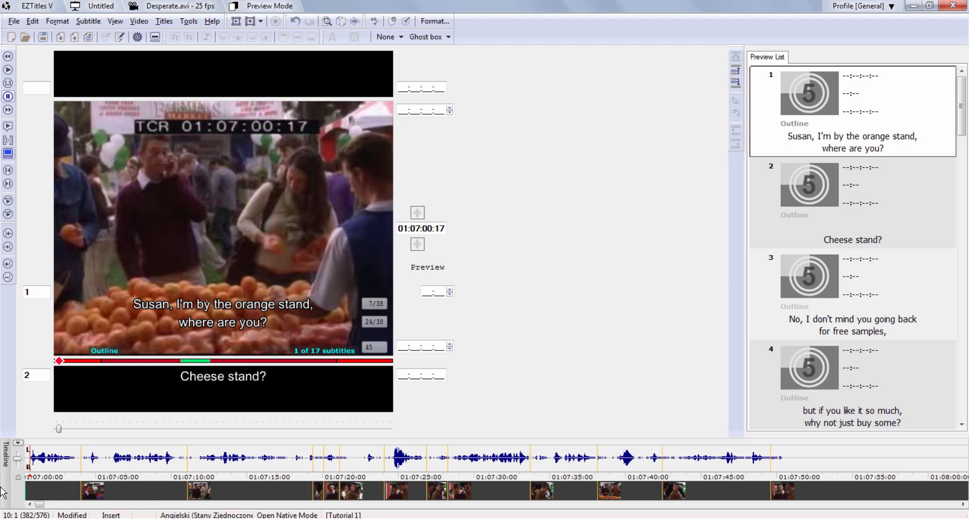
Play the video and cue the first three subtitles in and out live, from 01:07:00:16 to 01:07:07:24
key(space)
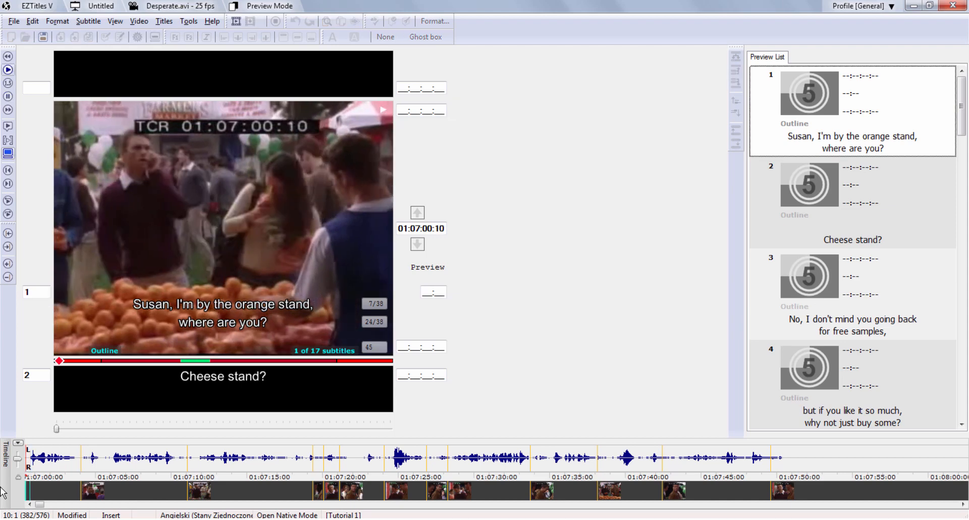
key(KP_Add)
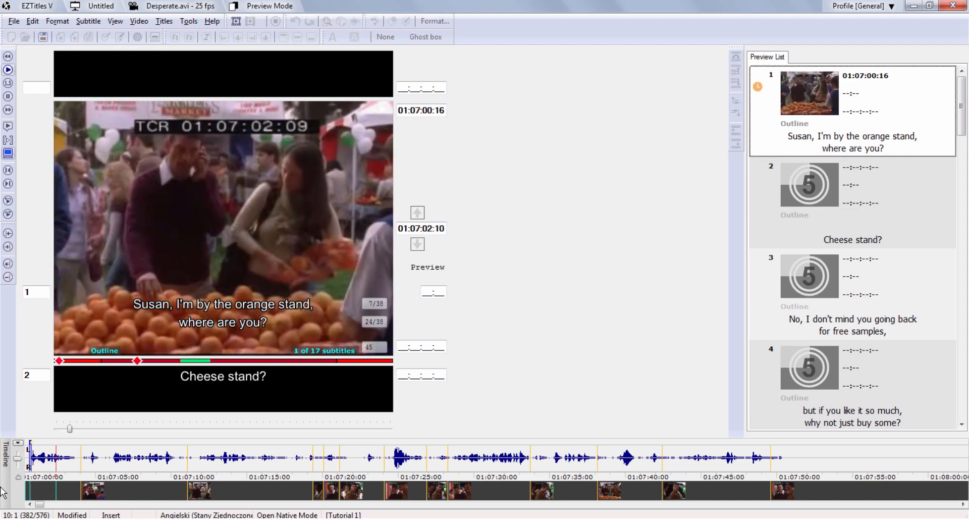
key(KP_Subtract)
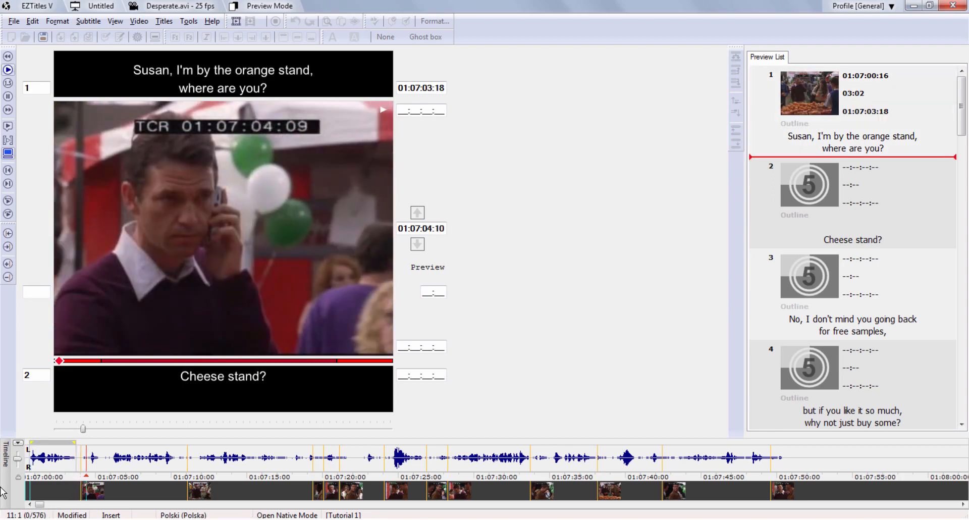
key(KP_Add)
key(KP_Subtract)
key(KP_Add)
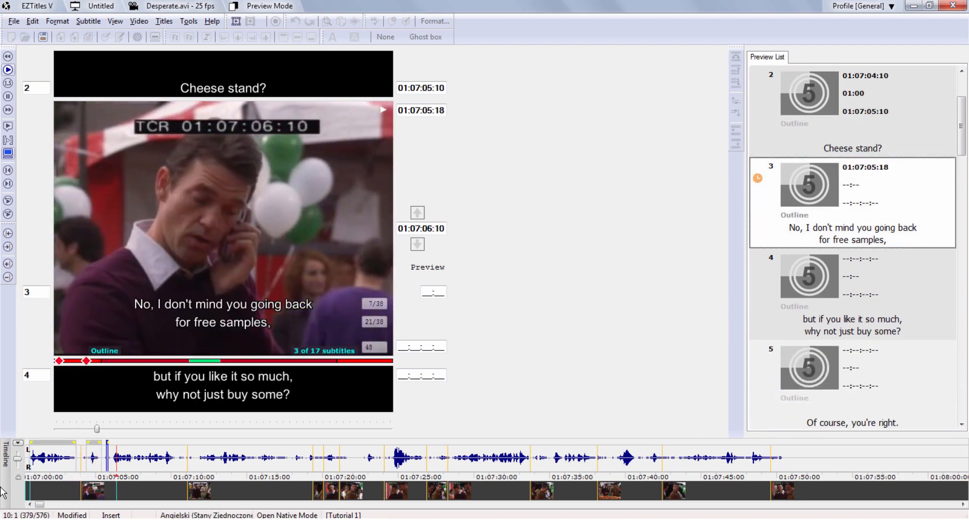
key(KP_Subtract)
Cue subtitles four to seven in and out during playback, from 01:07:08:04 to 01:07:17:12
key(KP_Add)
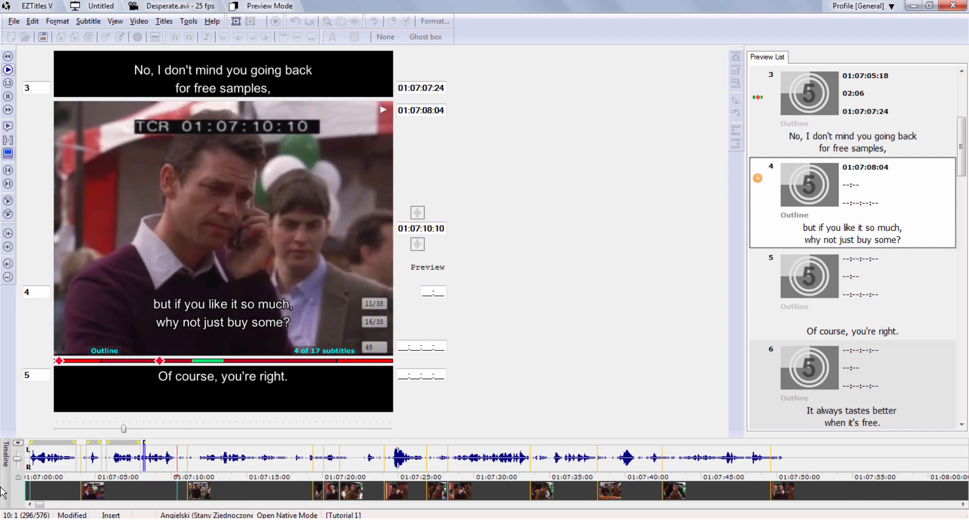
key(KP_Subtract)
key(KP_Add)
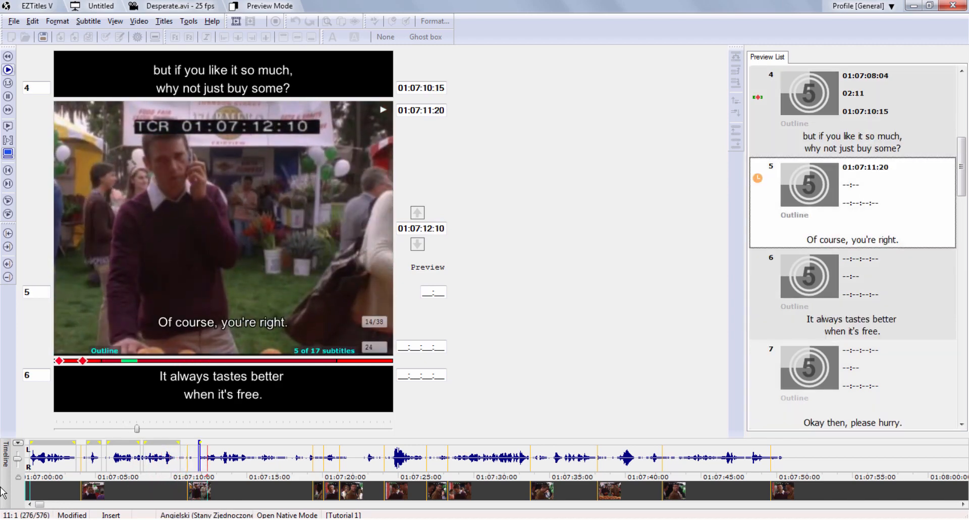
key(KP_Subtract)
key(KP_Add)
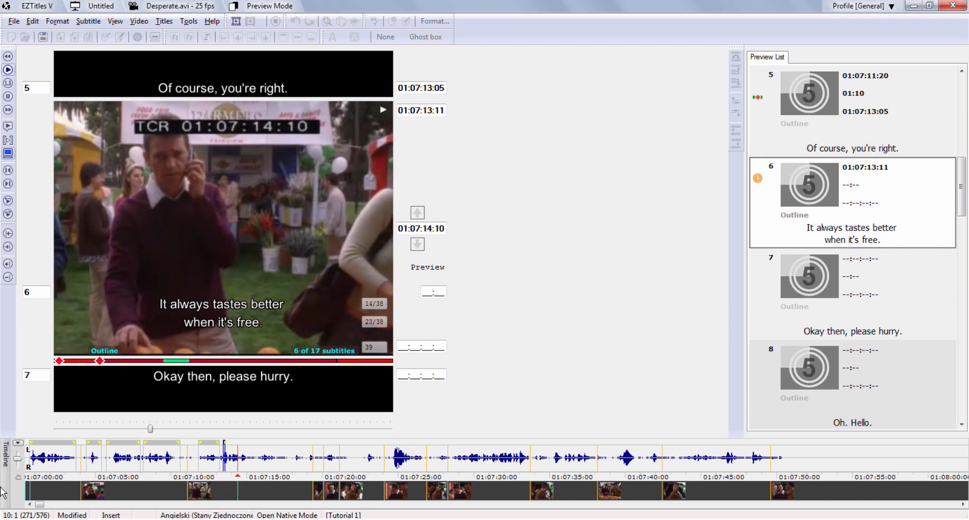
key(KP_Subtract)
key(KP_Add)
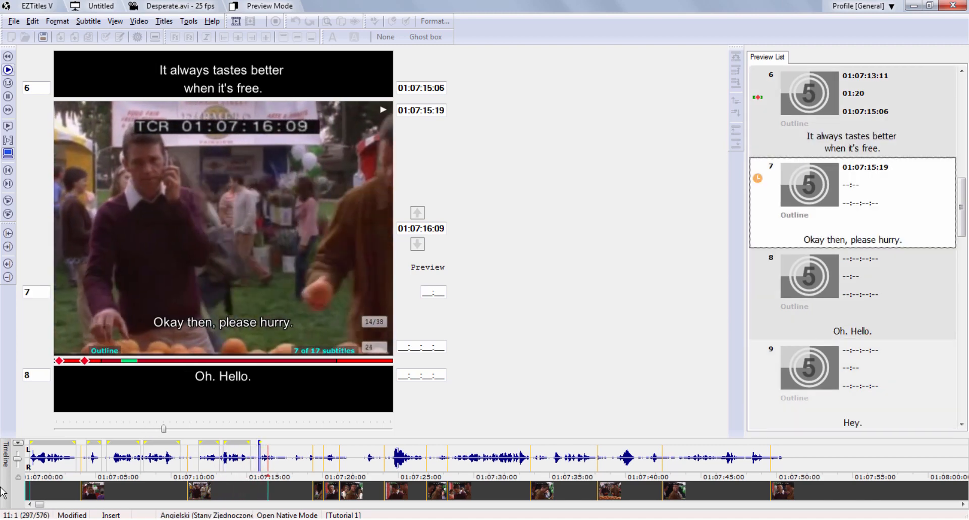
key(KP_Subtract)
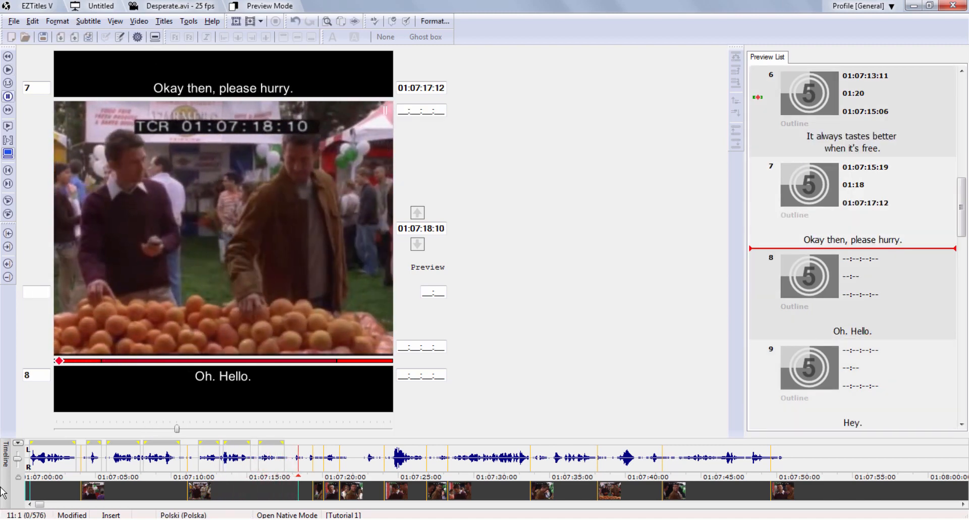
Extend the second subtitle, "Cheese stand?", on the timeline so that it ends at 01:07:05:16
click(58, 443)
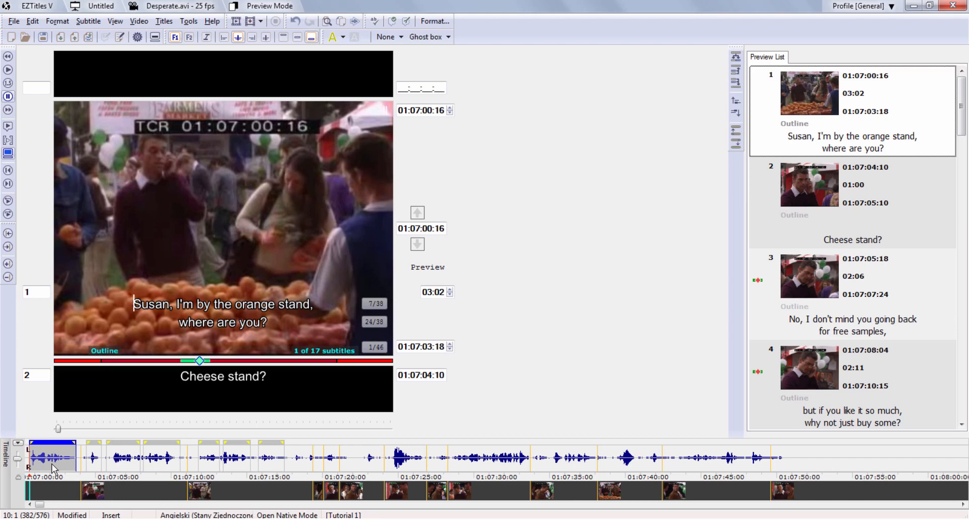
click(96, 444)
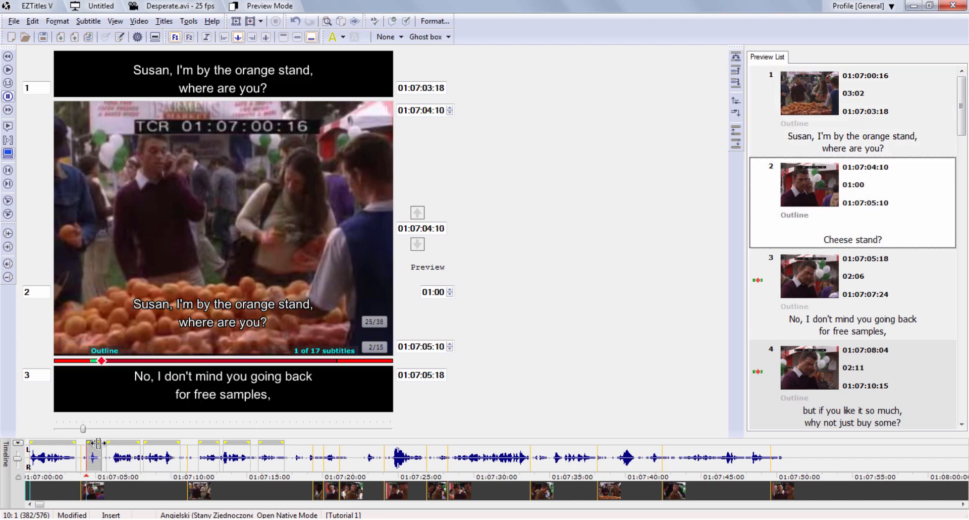
drag(100, 443, 105, 443)
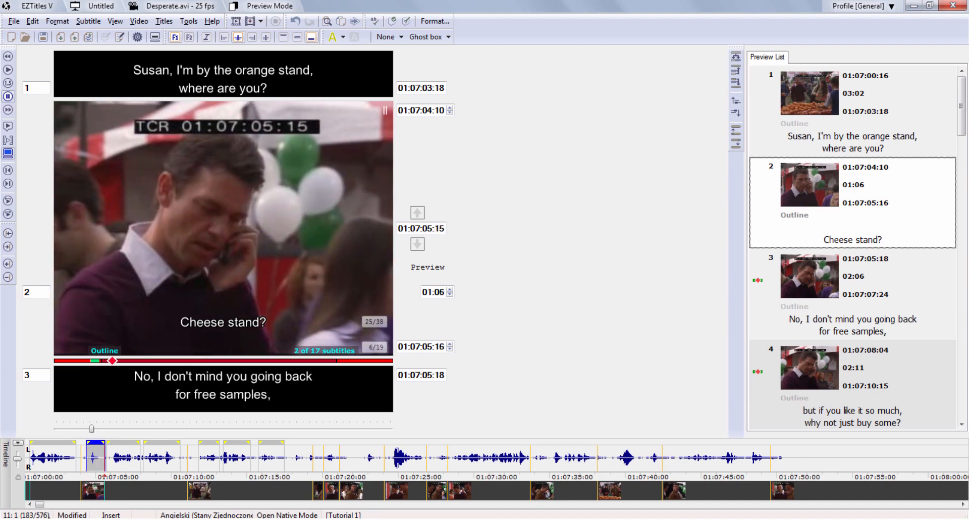
Shift words between the third subtitle's two lines to try different line breaks, returning to the break after "going back"
click(289, 324)
key(ctrl+Down)
key(ctrl+Up)
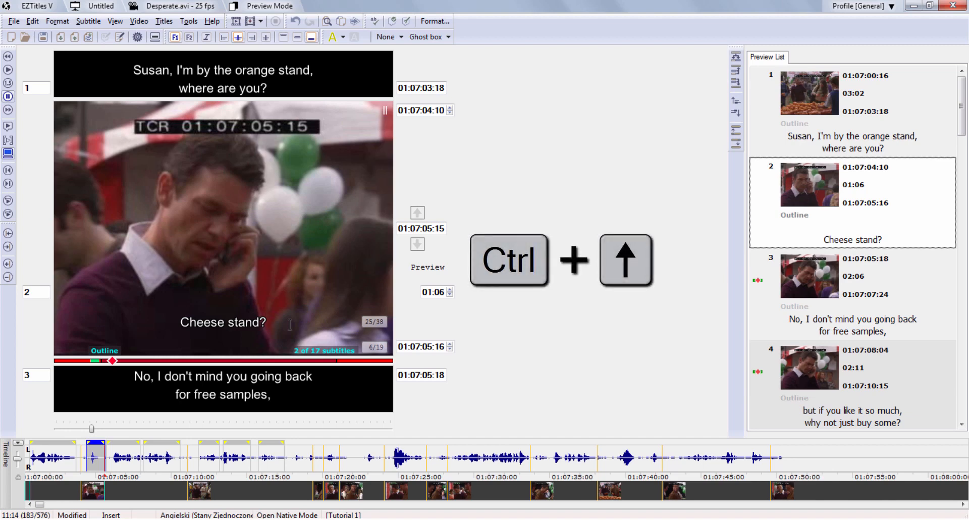
key(ctrl+Down)
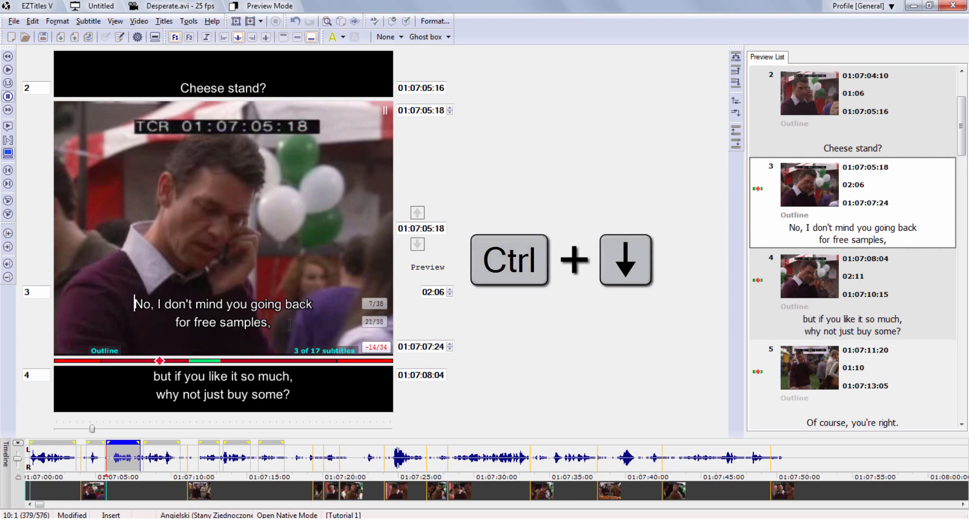
key(ctrl+Down)
key(ctrl+Down)
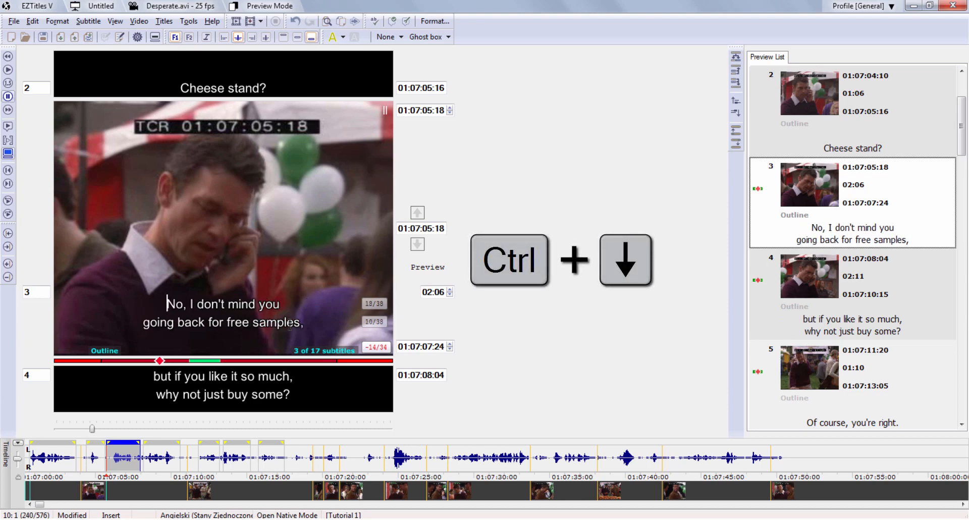
key(ctrl+Down)
key(ctrl+Down)
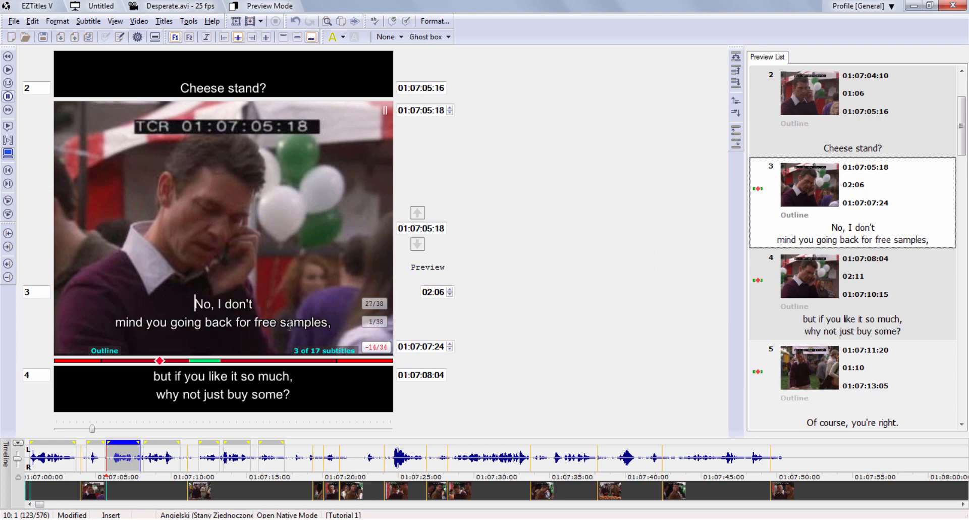
key(ctrl+Down)
key(ctrl+Down)
key(ctrl+Down)
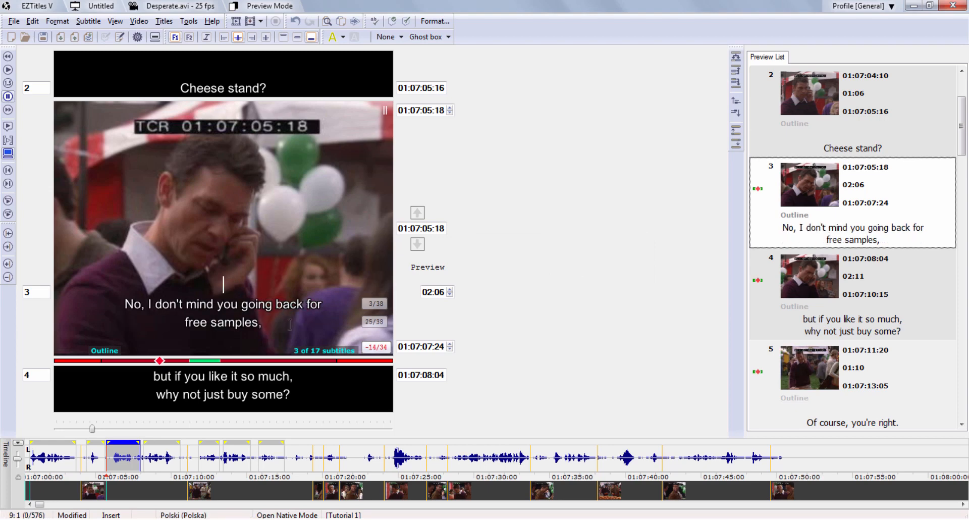
key(Down)
key(ctrl+Down)
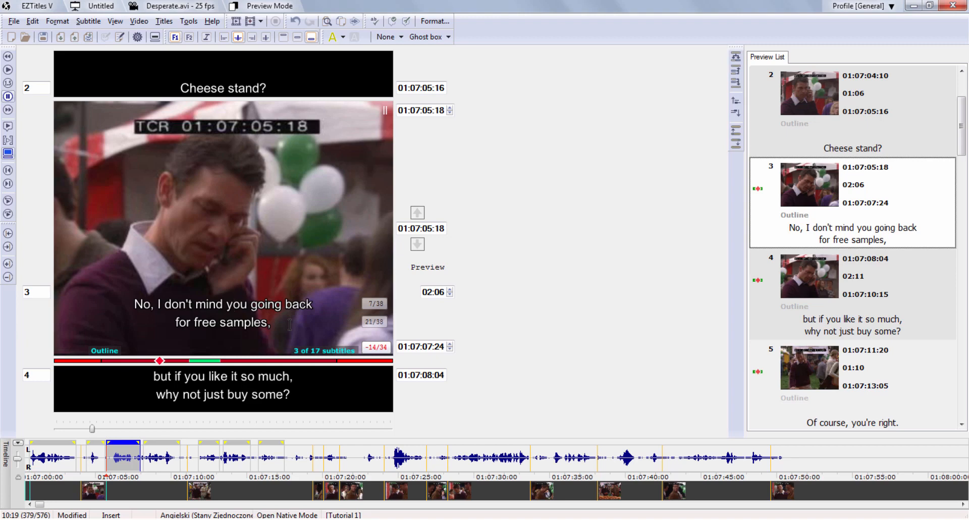
Split the third subtitle after "going back" and merge the two parts into one subtitle again
key(End)
key(ctrl+alt+Return)
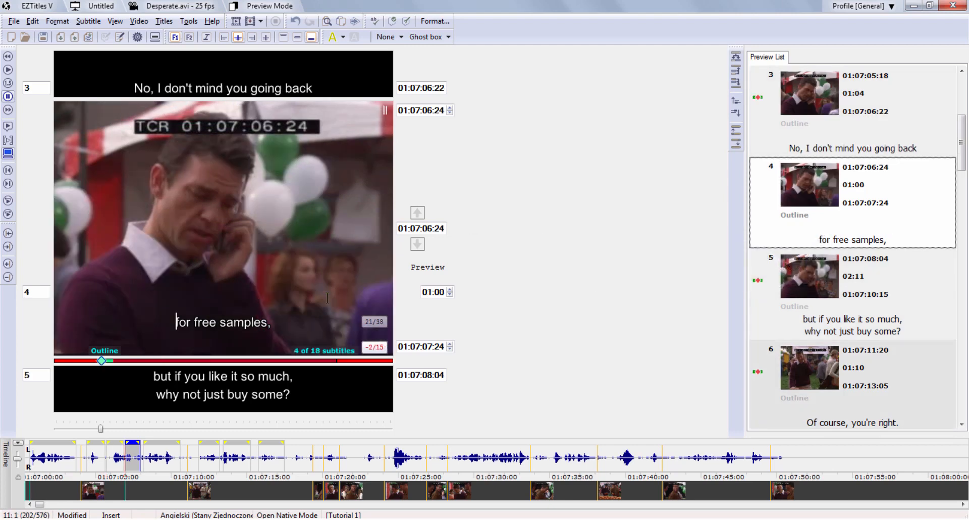
key(Page_Up)
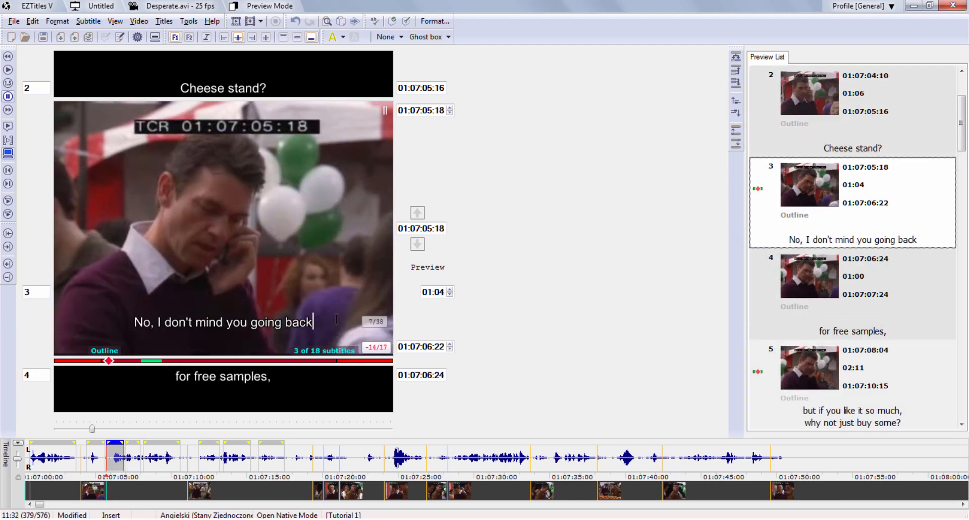
key(ctrl+alt+equal)
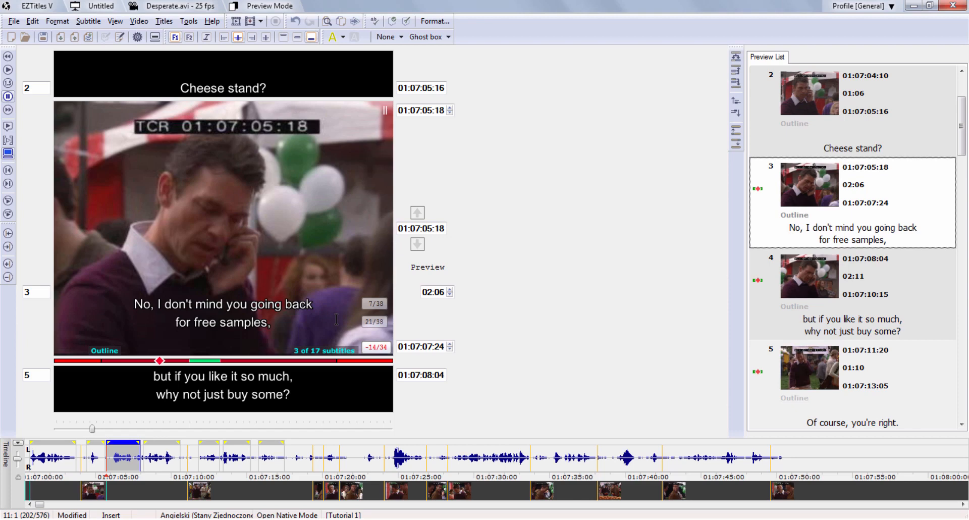
View the toolbar customization options and close them without changing anything
click(32, 22)
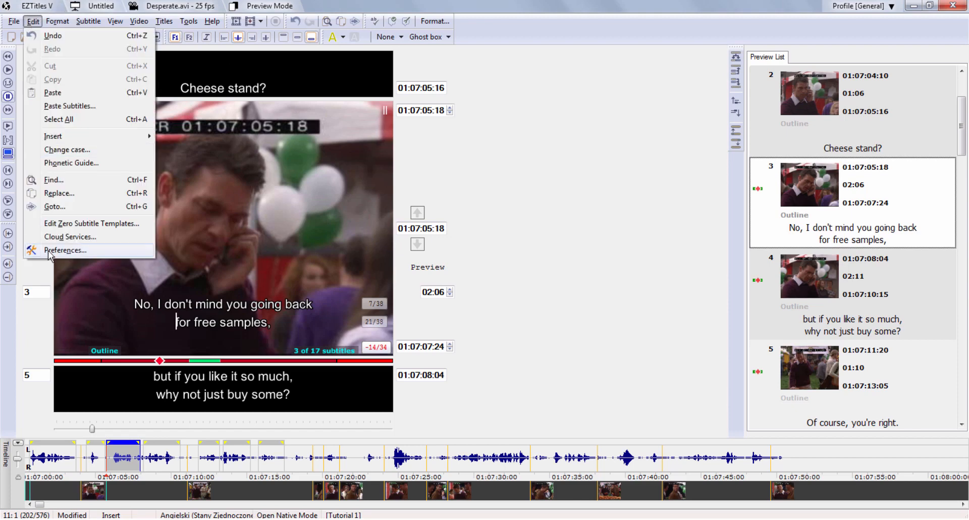
click(282, 305)
click(189, 22)
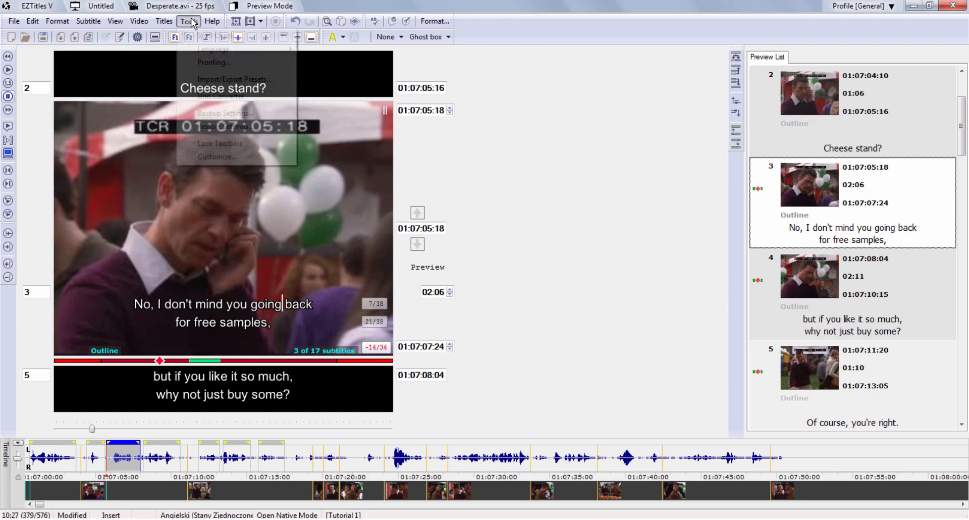
click(214, 157)
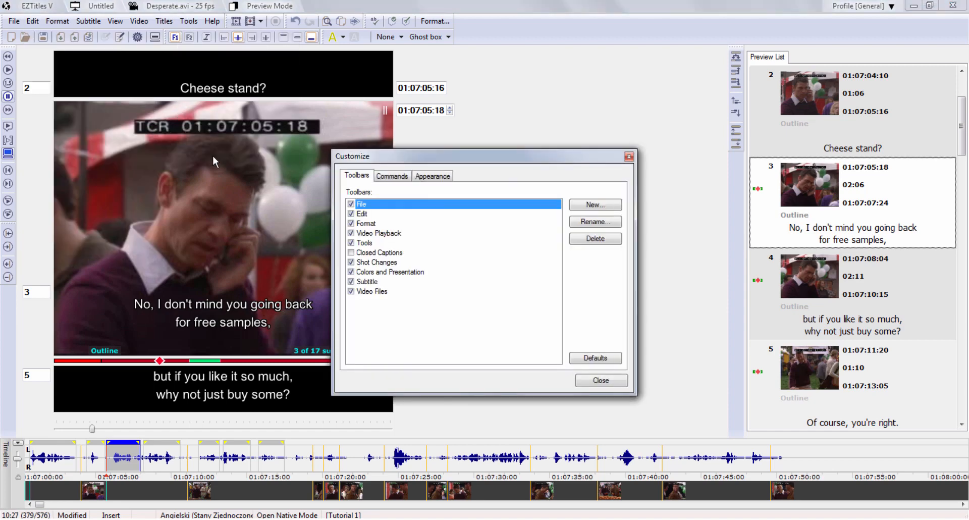
click(628, 156)
click(286, 327)
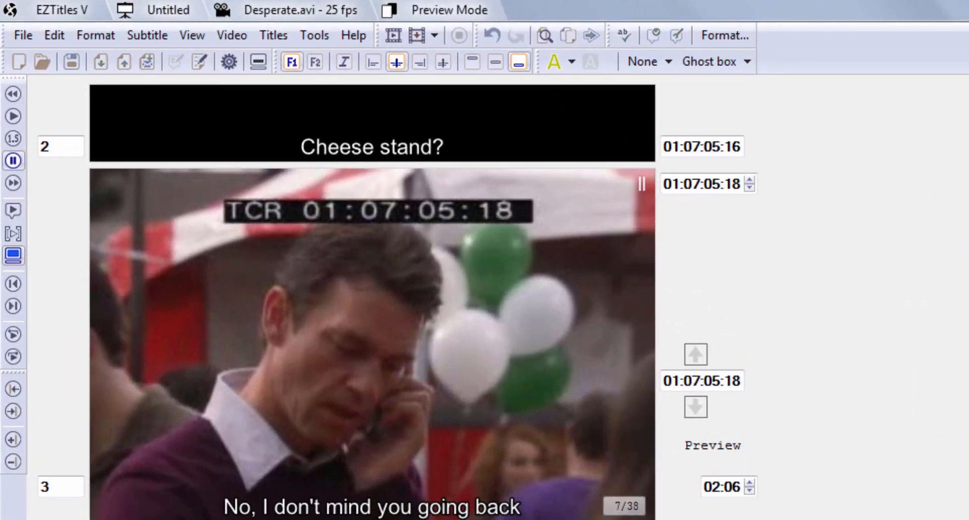
Save the subtitle project on the desktop as Tutorial1 in the EZTitles project format
click(26, 37)
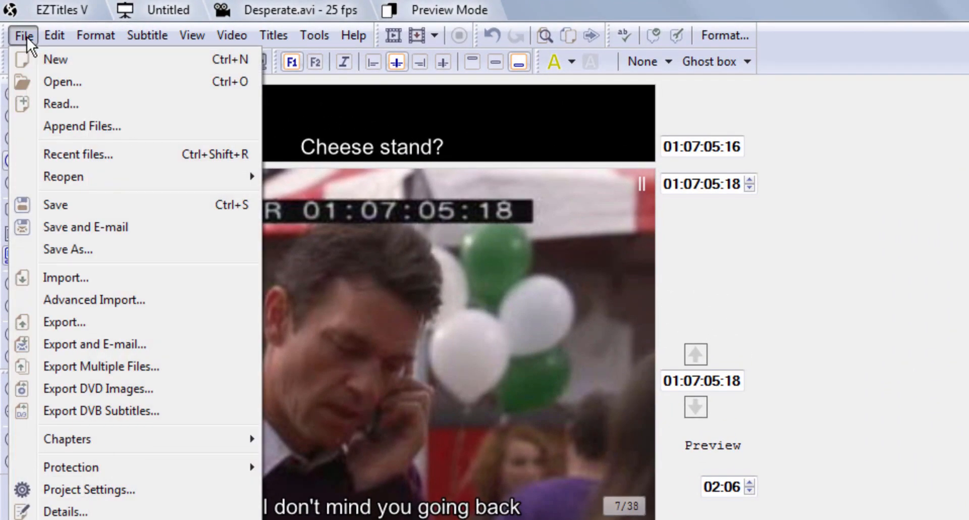
click(50, 249)
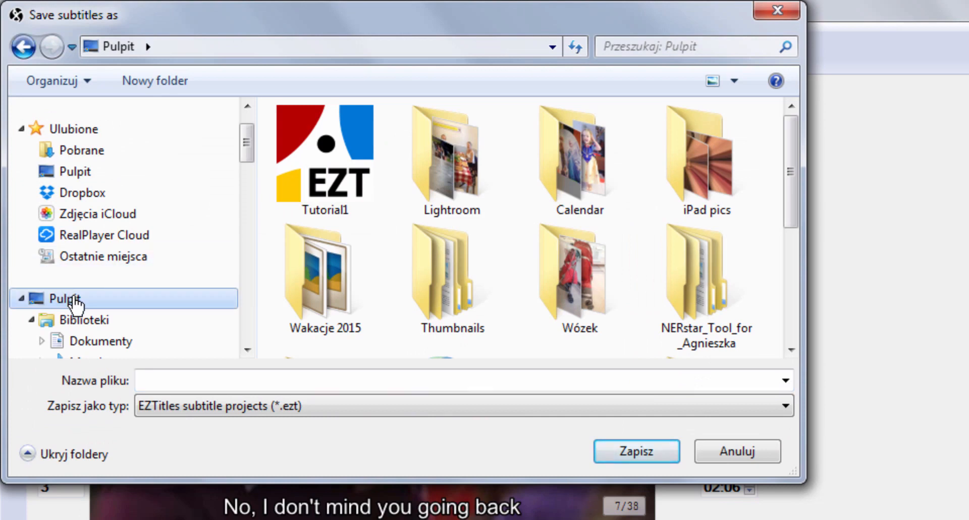
click(158, 379)
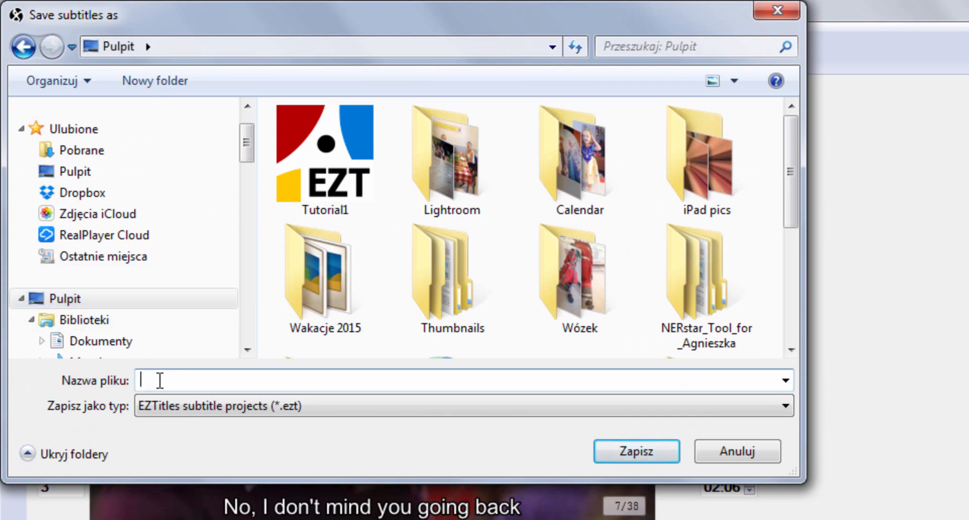
text(Tutorial2)
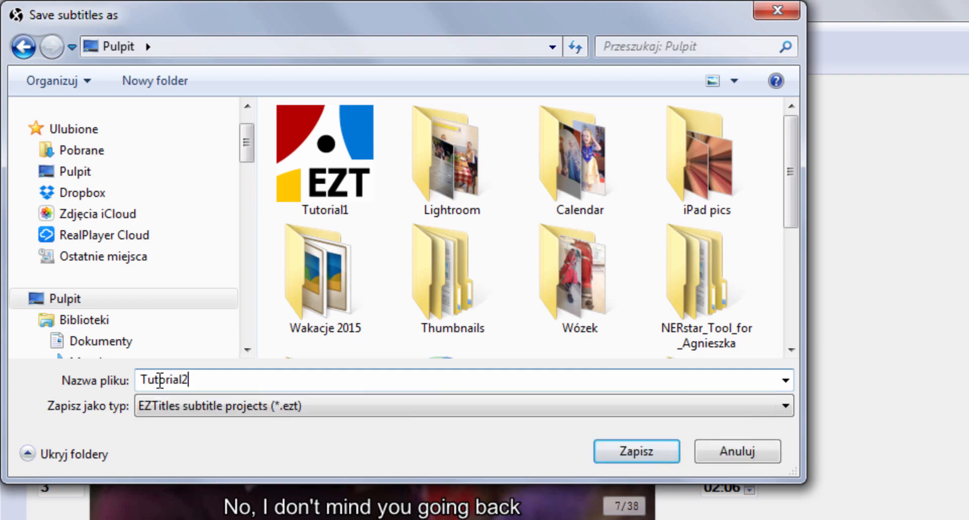
key(BackSpace)
text(1)
key(Return)
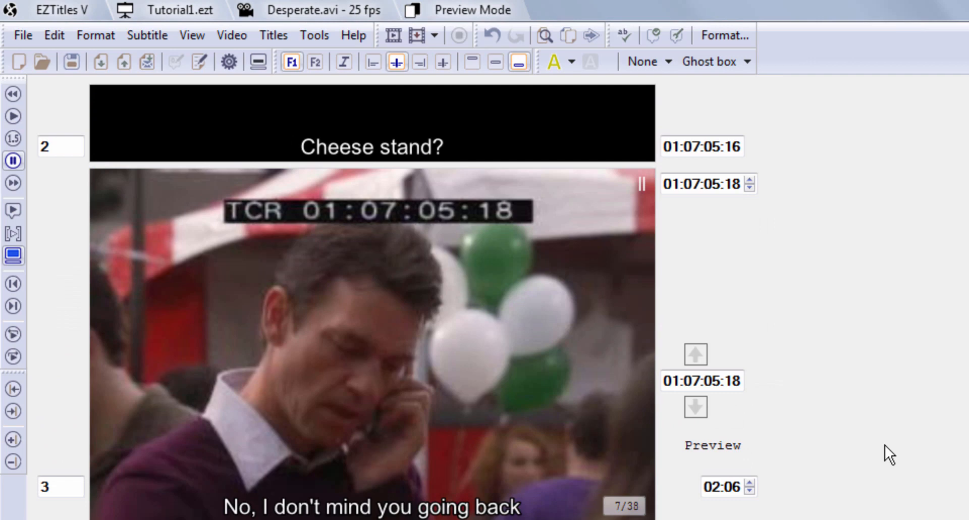
View the subtitle export formats, highlight EBU for ARTE (*.stl), and close the dialog without exporting
click(26, 33)
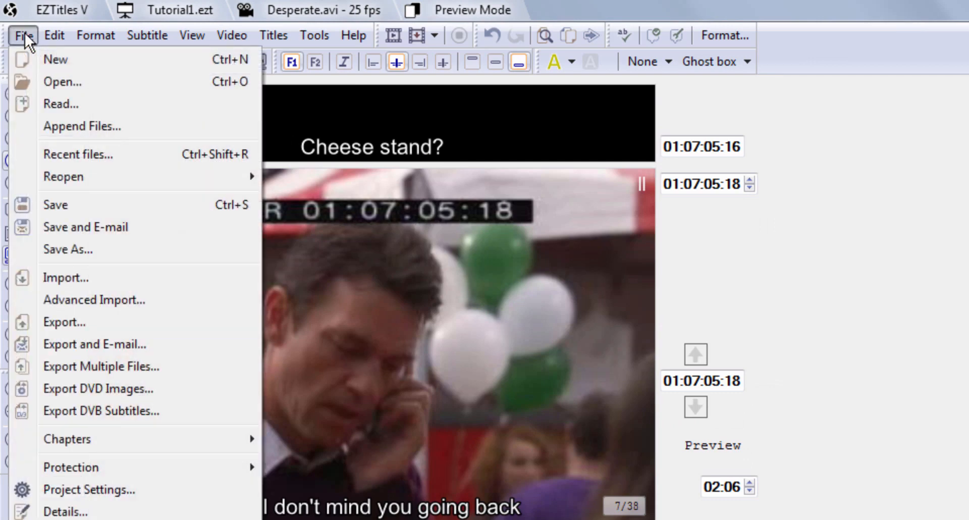
click(70, 324)
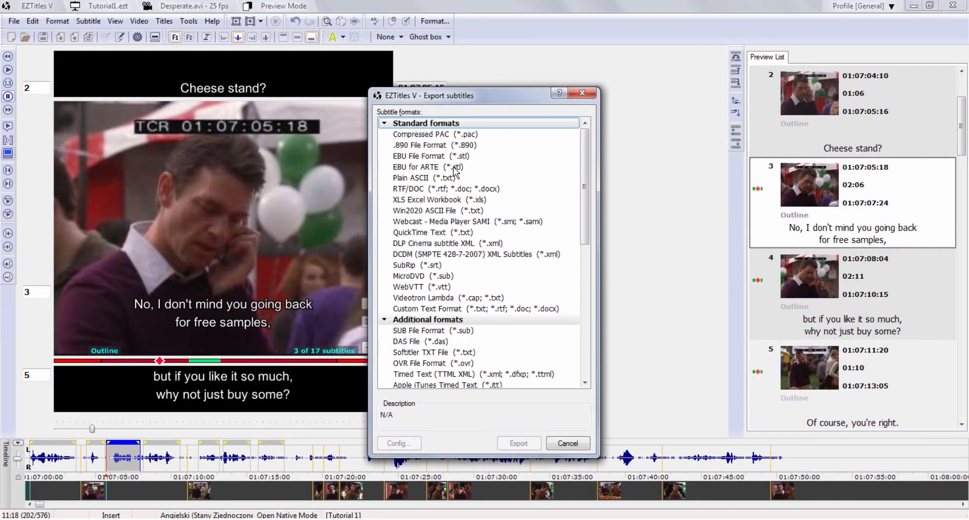
click(456, 171)
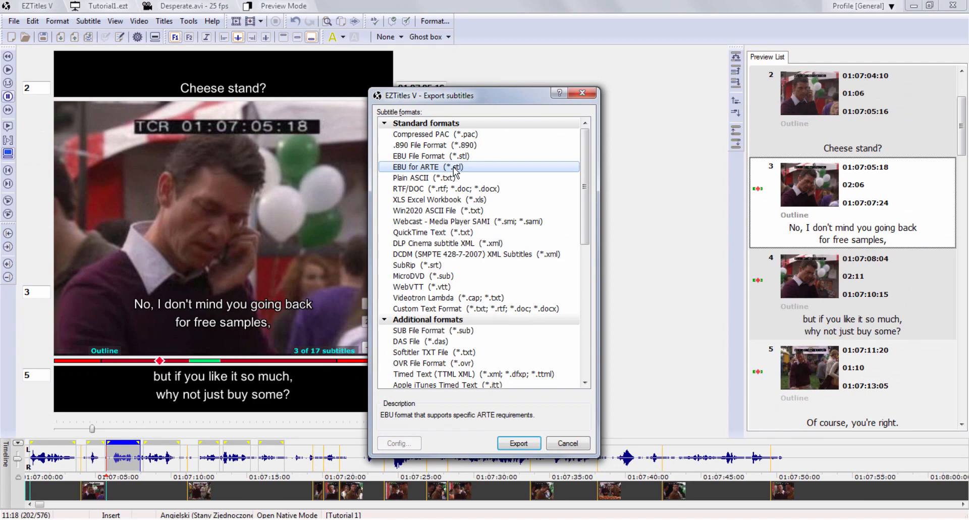
click(568, 443)
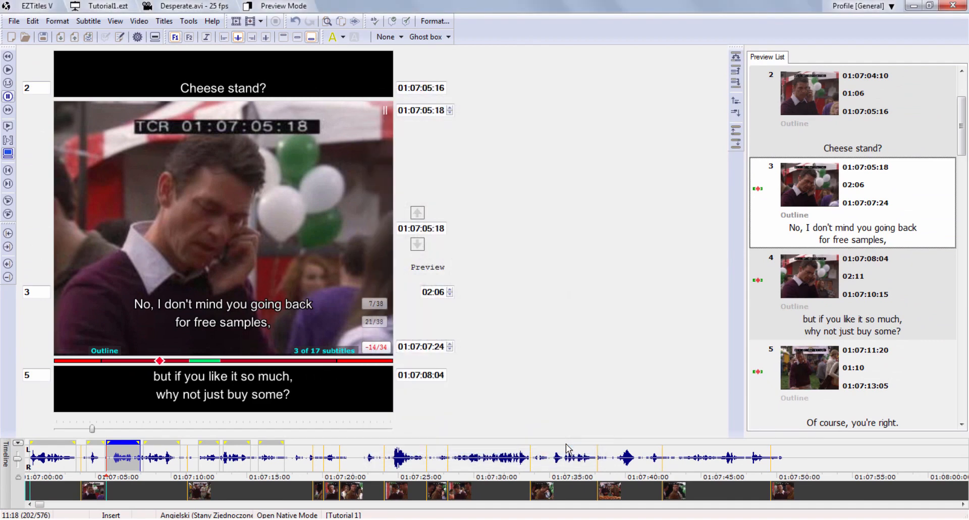